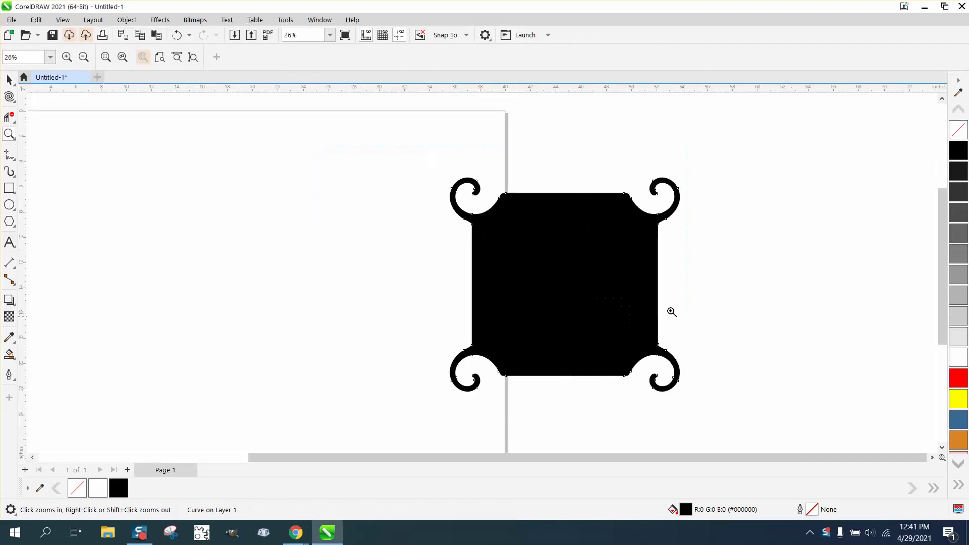
Zoom out to the whole page, draw a square, and convert it to curves.
left_click_drag(444, 152, 775, 381)
right_click(494, 257)
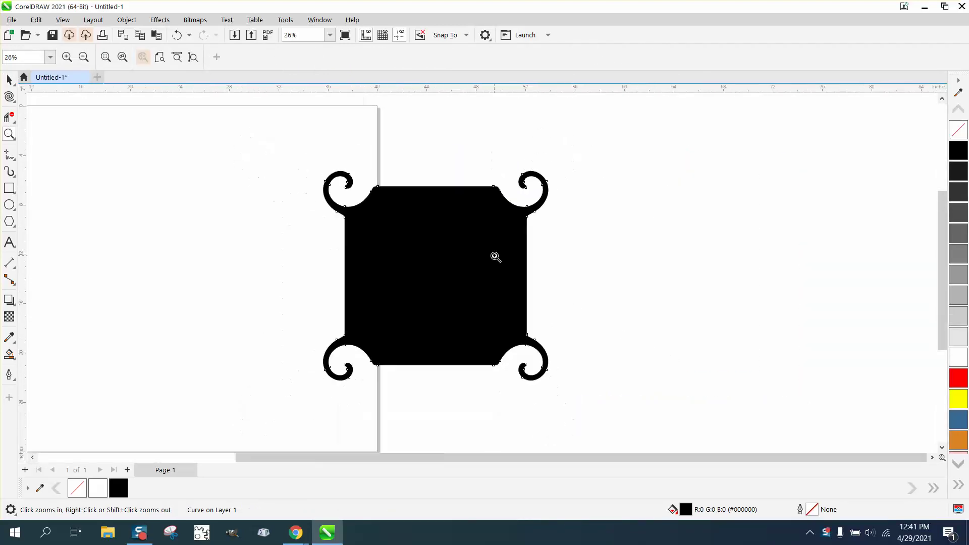
right_click(493, 257)
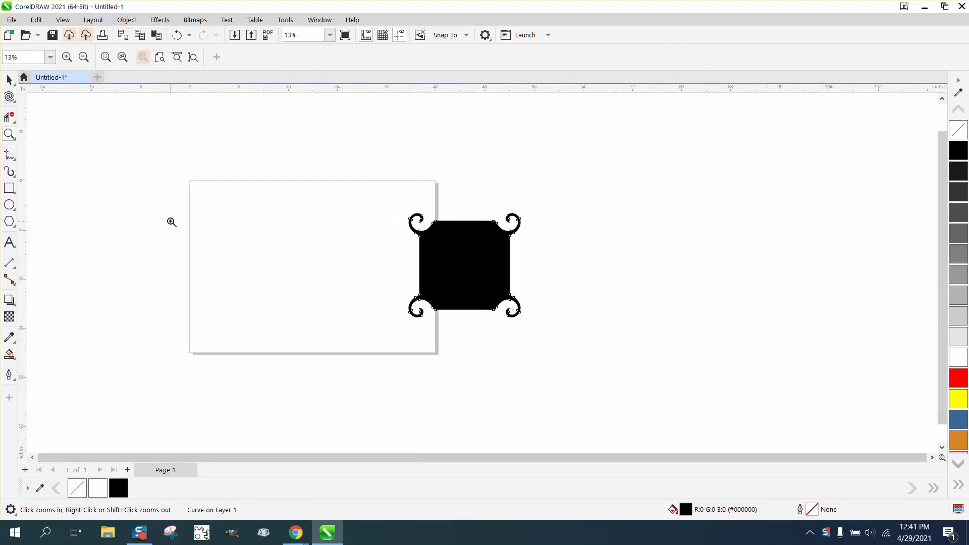
left_click(9, 188)
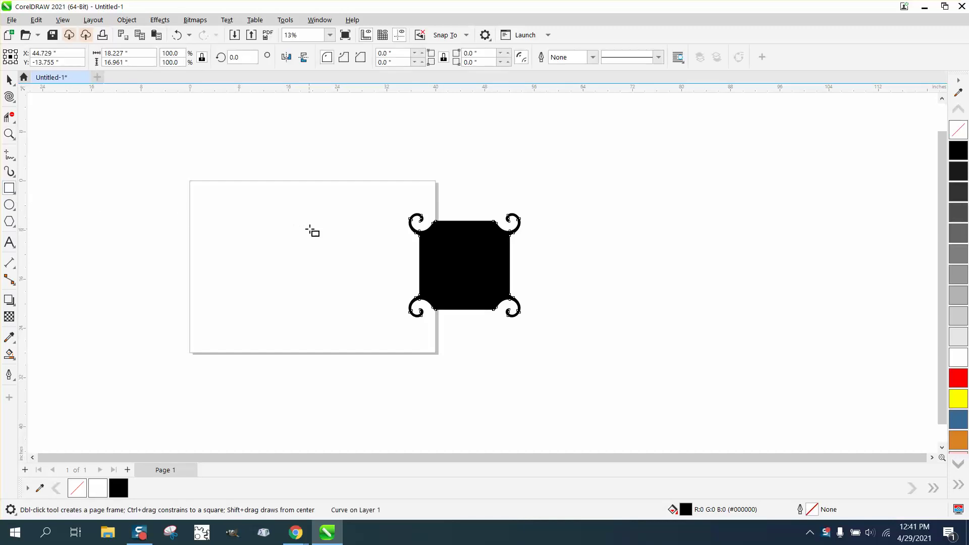
left_click_drag(335, 223, 255, 299)
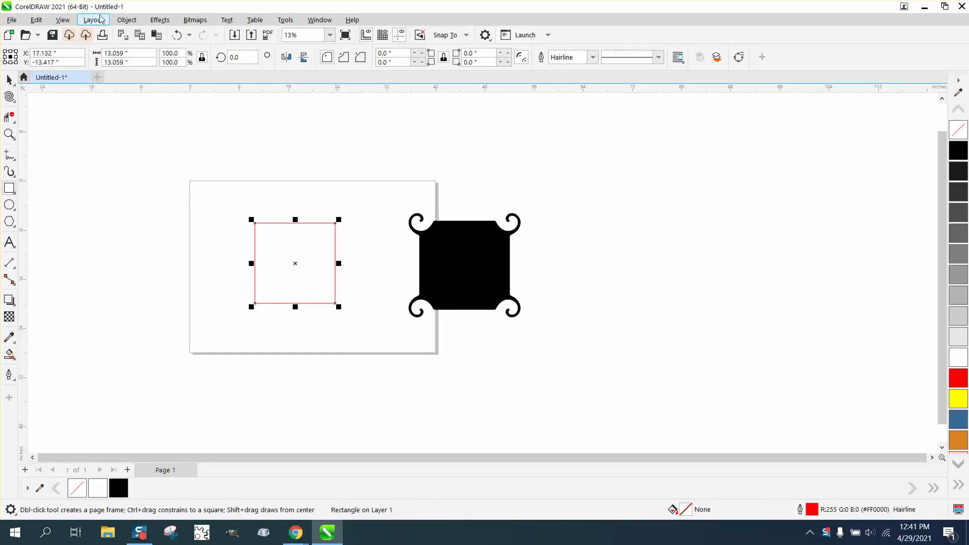
left_click(127, 21)
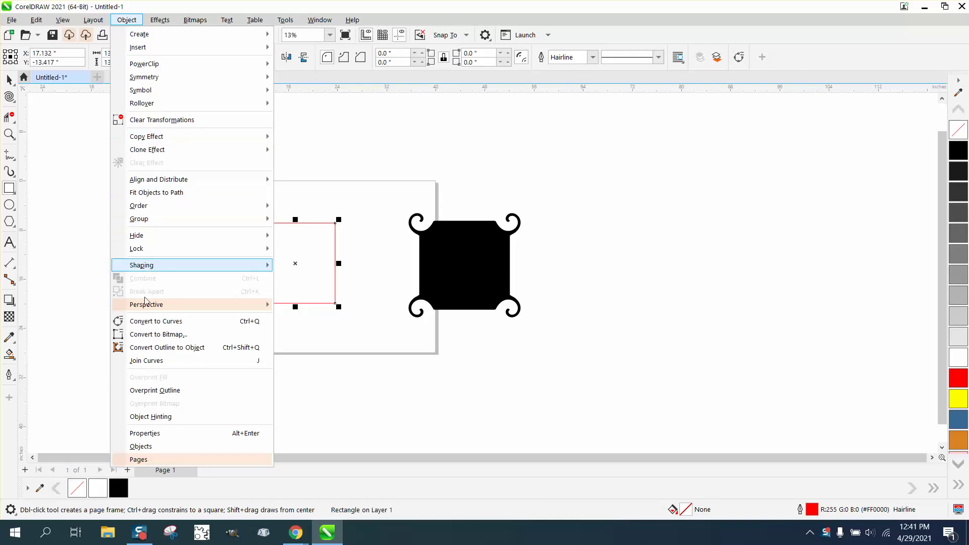
left_click(155, 321)
Curl the square's top-left corner into a swirl with the Twirl tool.
left_click(10, 96)
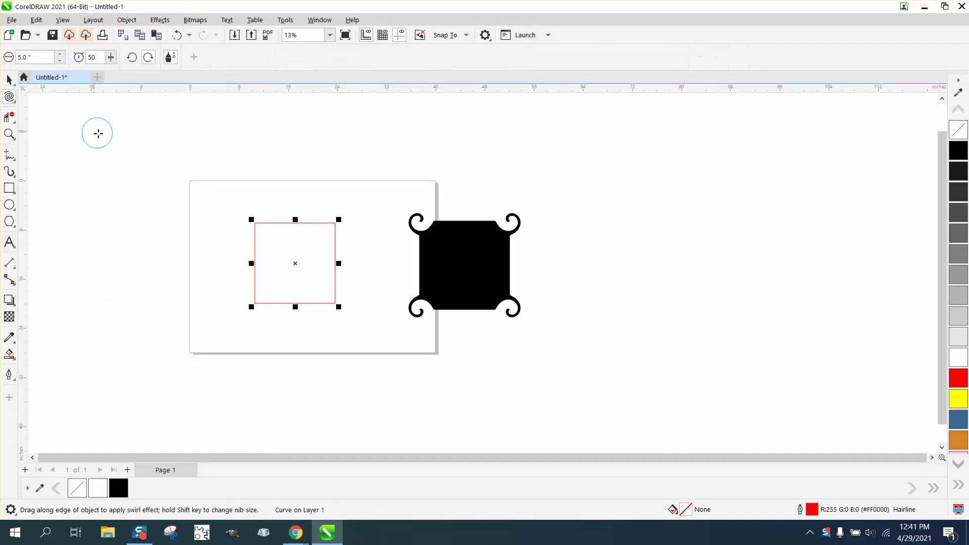
left_click_drag(254, 220, 256, 223)
left_click(8, 80)
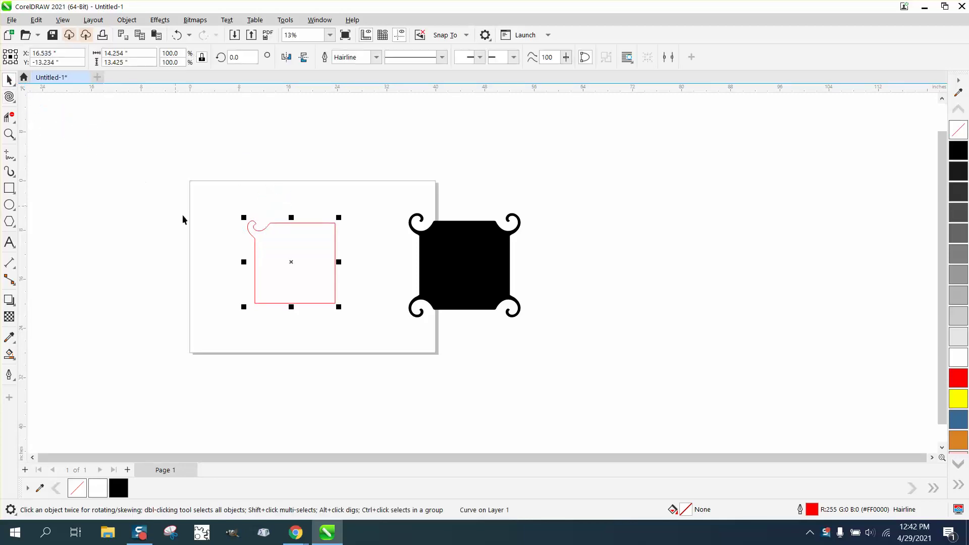
left_click(9, 134)
Duplicate and mirror the swirled square horizontally, then vertically, putting swirls at all four corners.
left_click(330, 277)
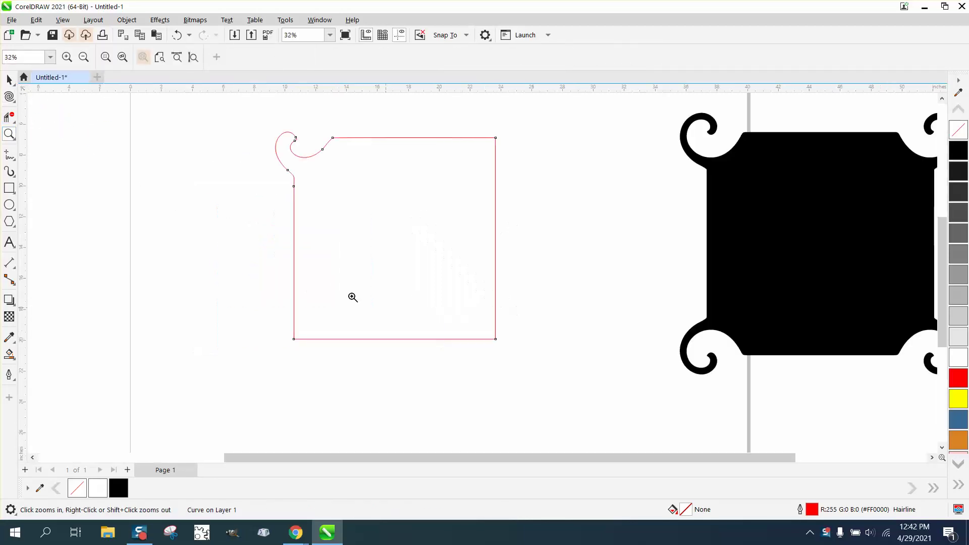
left_click(9, 80)
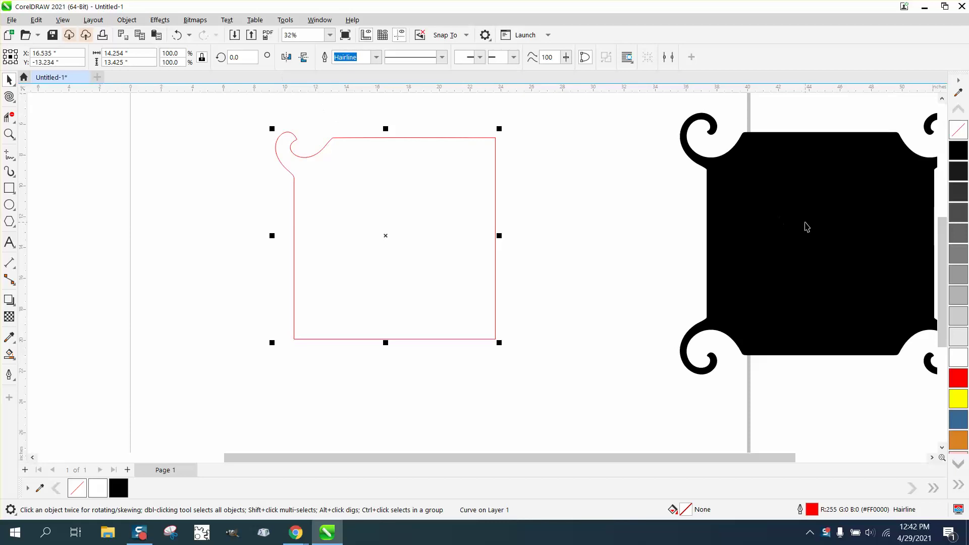
key("KP_Add")
left_click(287, 57)
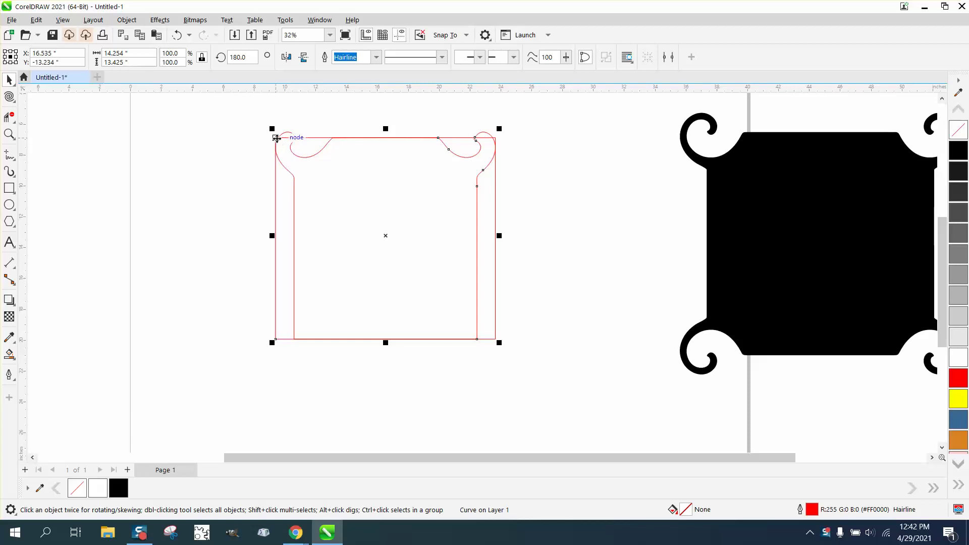
left_click_drag(276, 138, 334, 145)
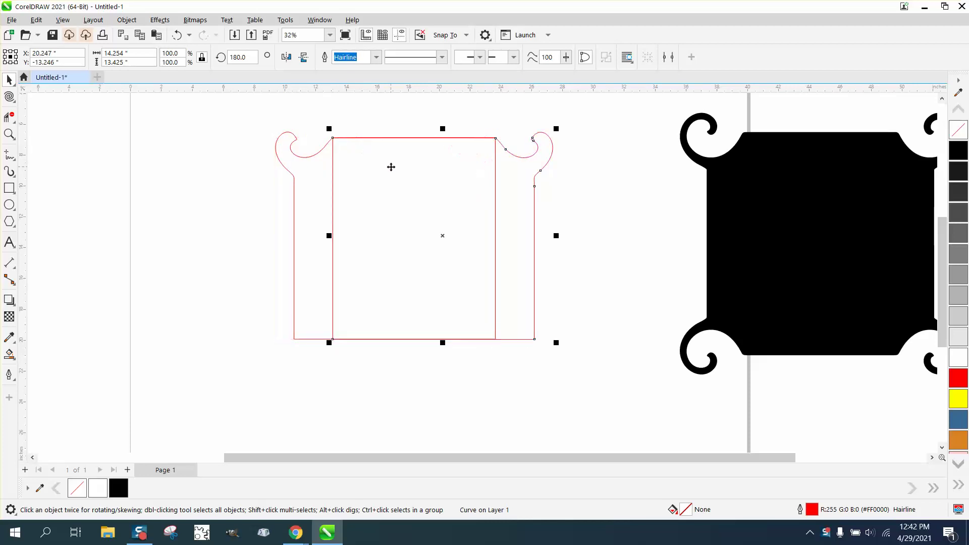
mouse_move(260, 108)
left_mouse_down()
mouse_move(566, 354)
mouse_move(621, 384)
left_mouse_up()
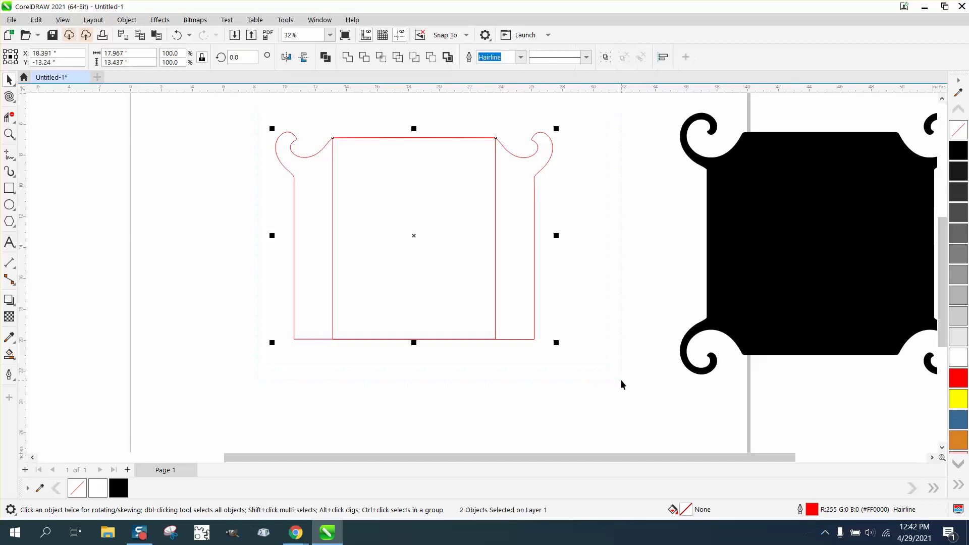
left_click(303, 57)
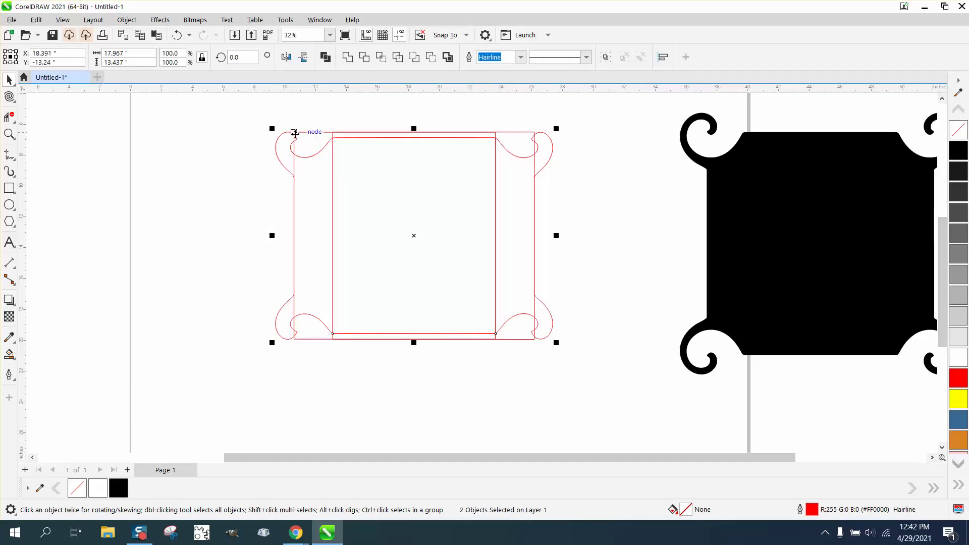
left_click_drag(295, 134, 293, 178)
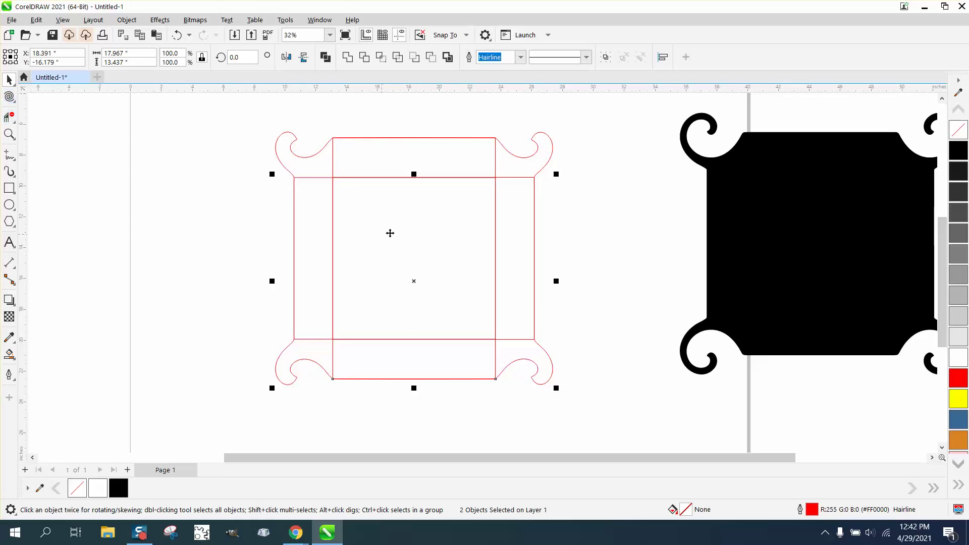
Trim the inner overlapping segments and Smart Fill the frame's interior black.
left_click(7, 118)
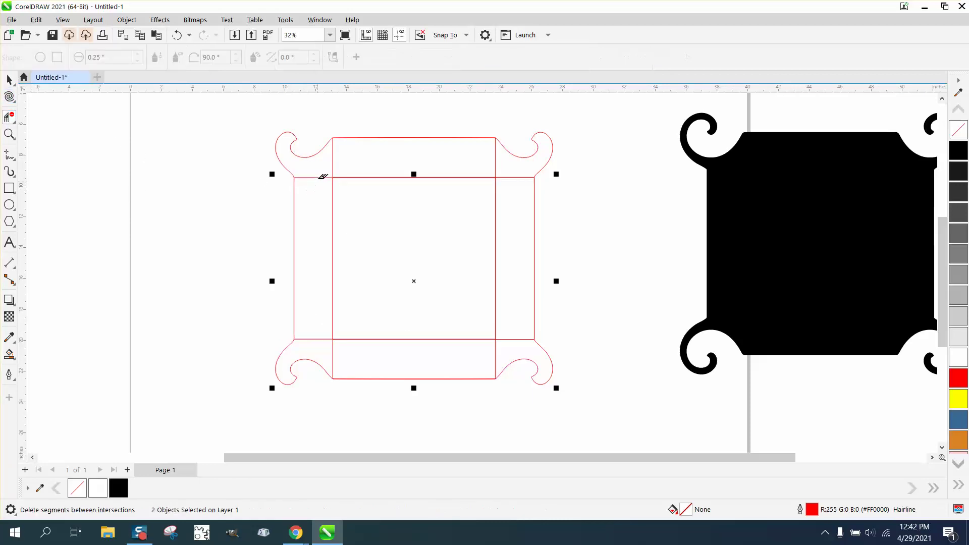
left_click_drag(319, 173, 513, 201)
left_click_drag(316, 322, 520, 349)
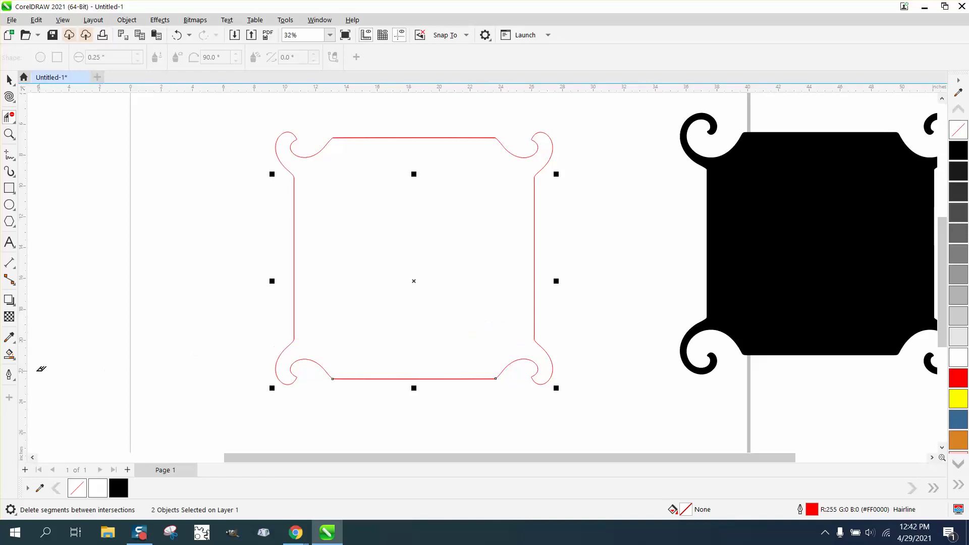
left_click(10, 354)
left_click(402, 300)
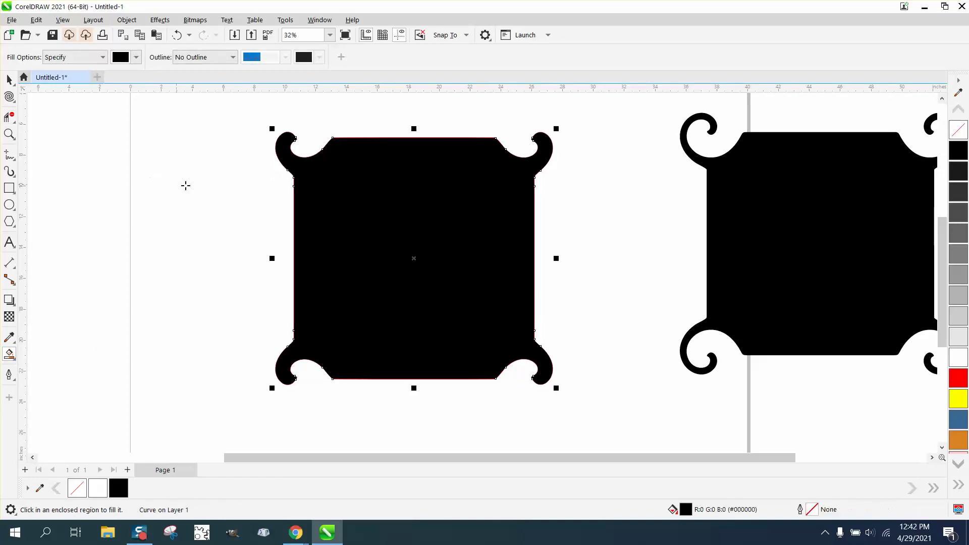
scroll(225, 194, "down", 1)
scroll(224, 194, "down", 1)
Move the black shape to the right and delete the leftover red outline.
left_click(9, 80)
left_click_drag(367, 235, 817, 236)
left_click_drag(229, 137, 505, 341)
key("Delete")
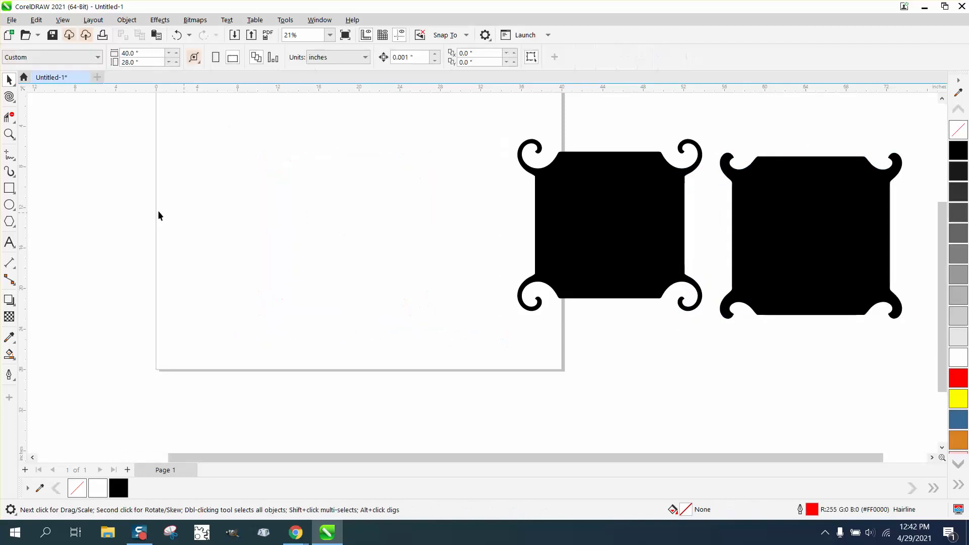
Draw a small square and convert it to curves.
left_click(11, 189)
left_click_drag(332, 179, 307, 226)
left_click(127, 20)
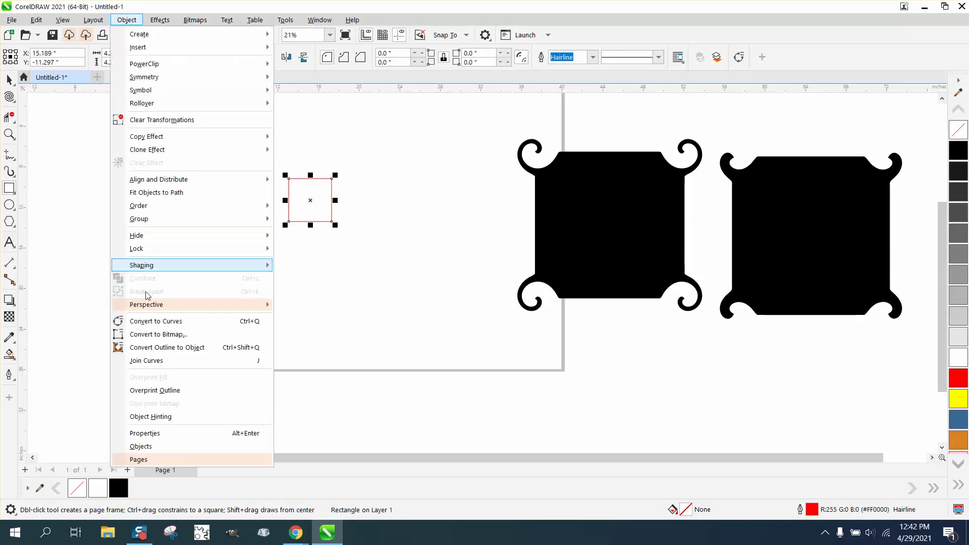
left_click(150, 322)
Set the Twirl size to 2.0" and curl the small square's top-left corner.
left_click(10, 96)
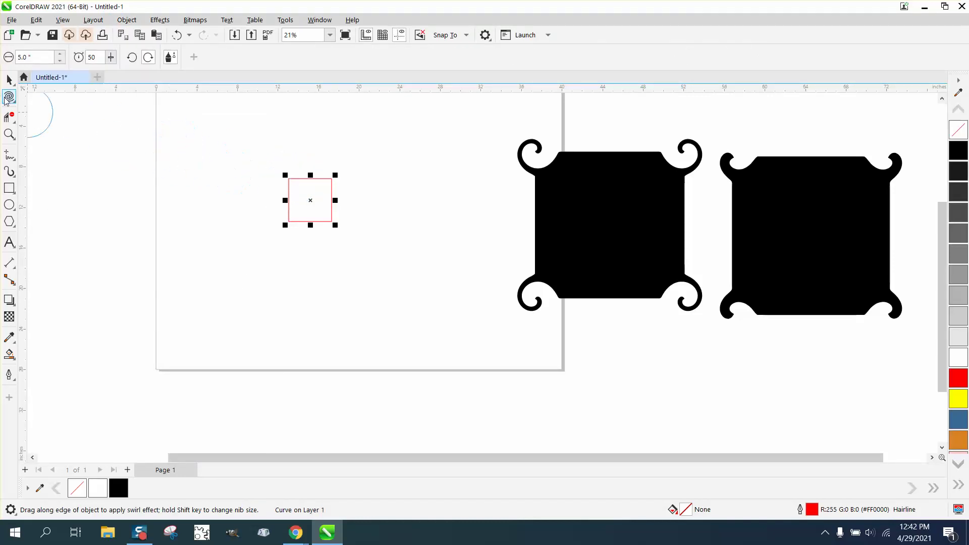
type("2")
key("Return")
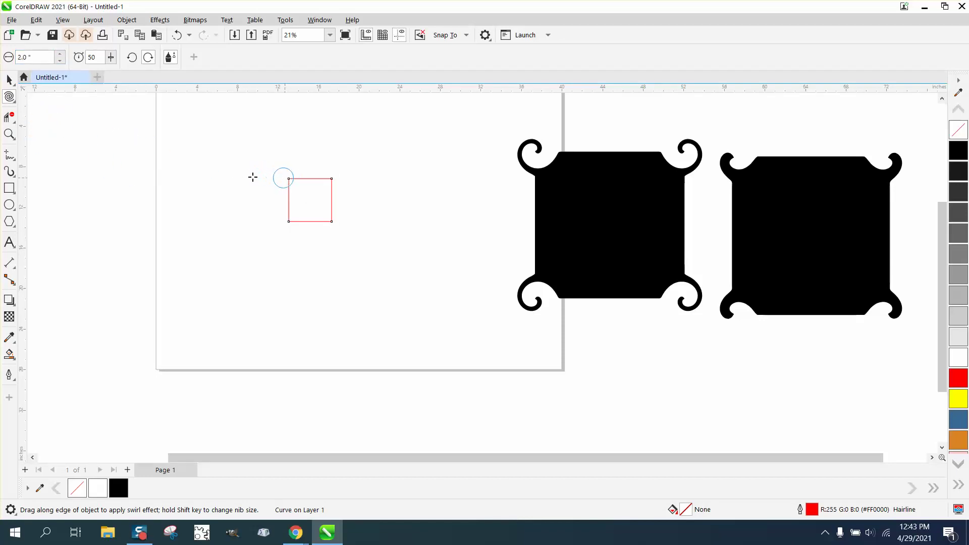
left_click(9, 134)
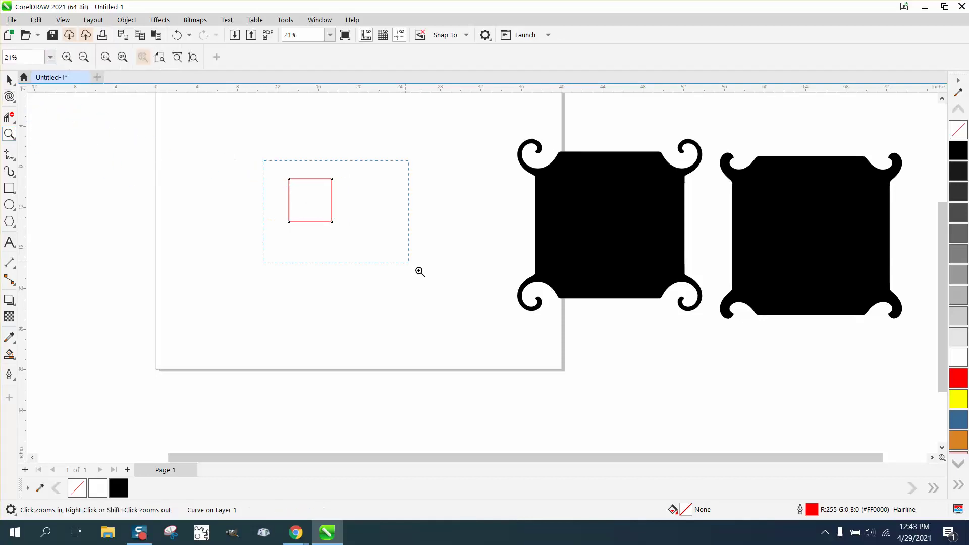
left_click_drag(264, 160, 421, 270)
left_click(9, 97)
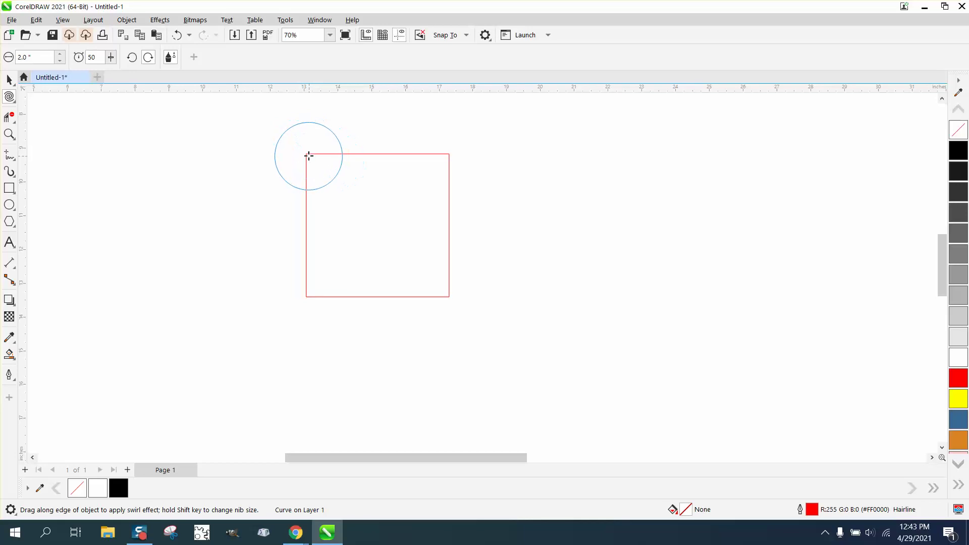
left_click_drag(305, 154, 258, 154)
key("space")
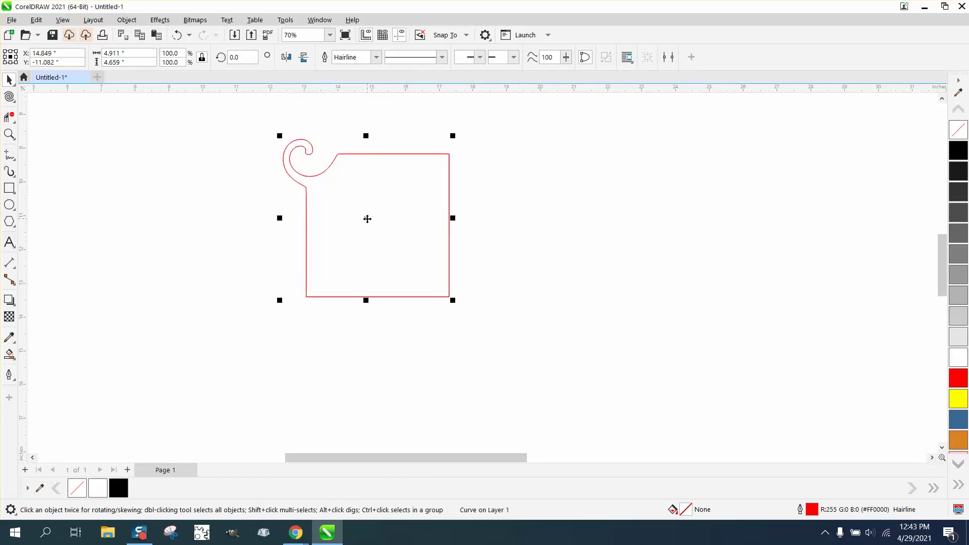
Rotate copies 90° around the bottom-right corner and trim the inner cross lines.
left_click(368, 219)
left_click_drag(367, 218, 449, 296)
left_click(242, 57)
type("90")
key("Return")
key("ctrl+r")
key("ctrl+r")
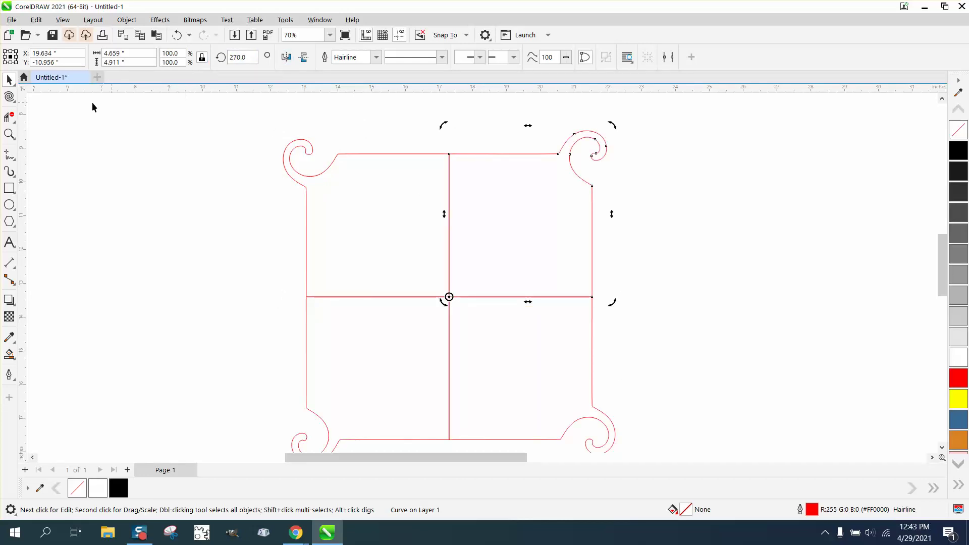
left_click(9, 117)
left_click_drag(383, 246, 510, 330)
Smart Fill the small four-swirl outline solid black and zoom out.
scroll(380, 238, "down", 1)
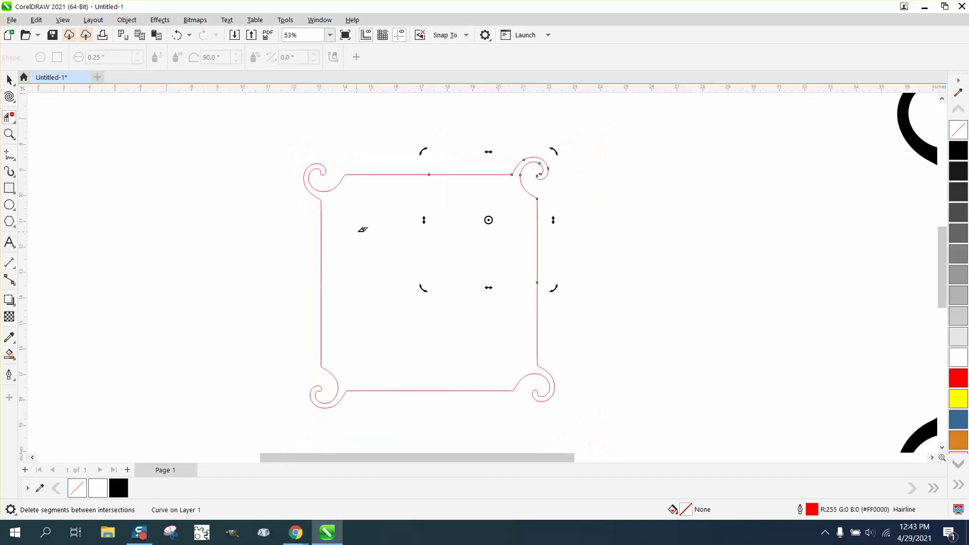
left_click(9, 354)
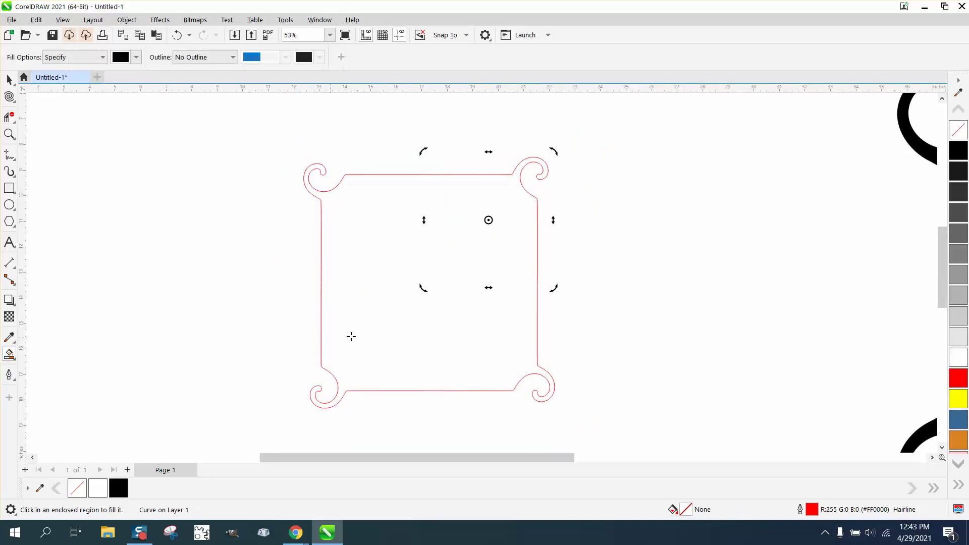
left_click(367, 333)
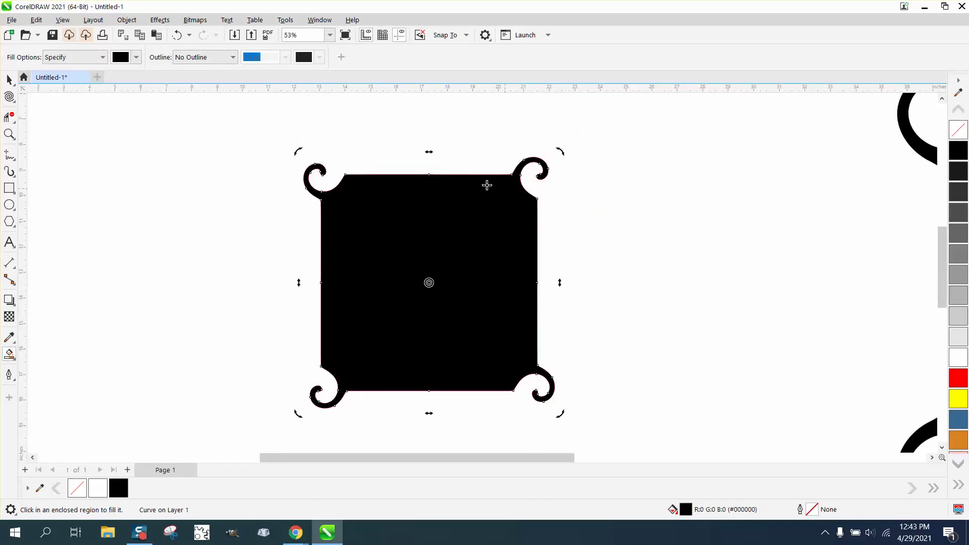
scroll(354, 230, "down", 2)
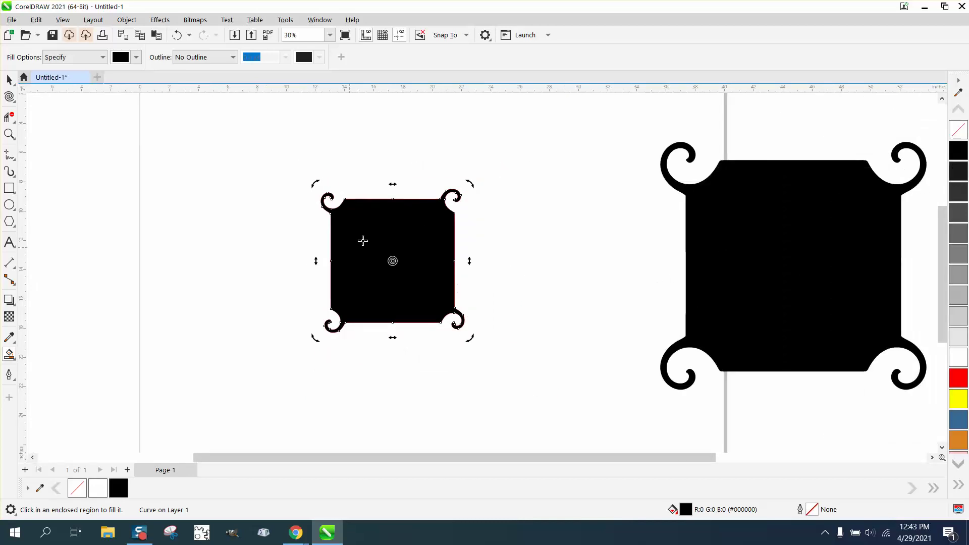
Delete the small black swirl shape from the canvas.
left_click(9, 80)
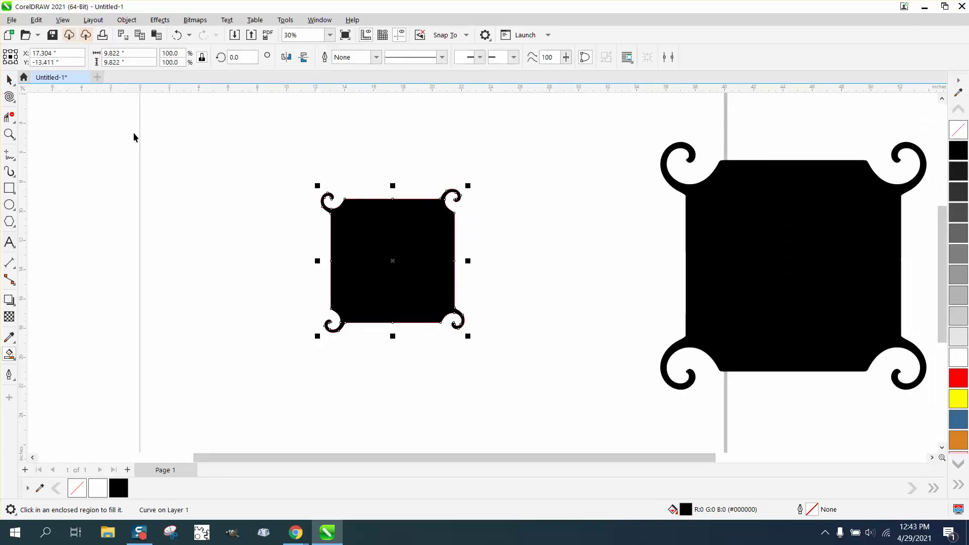
left_click_drag(266, 160, 528, 353)
key("Delete")
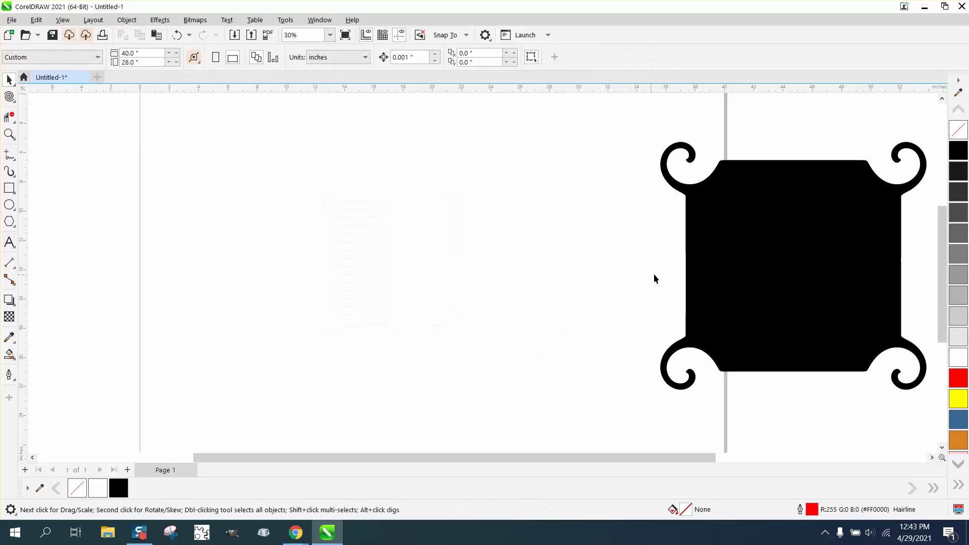
Draw a new square and convert it to curves.
left_click(15, 197)
left_click(45, 188)
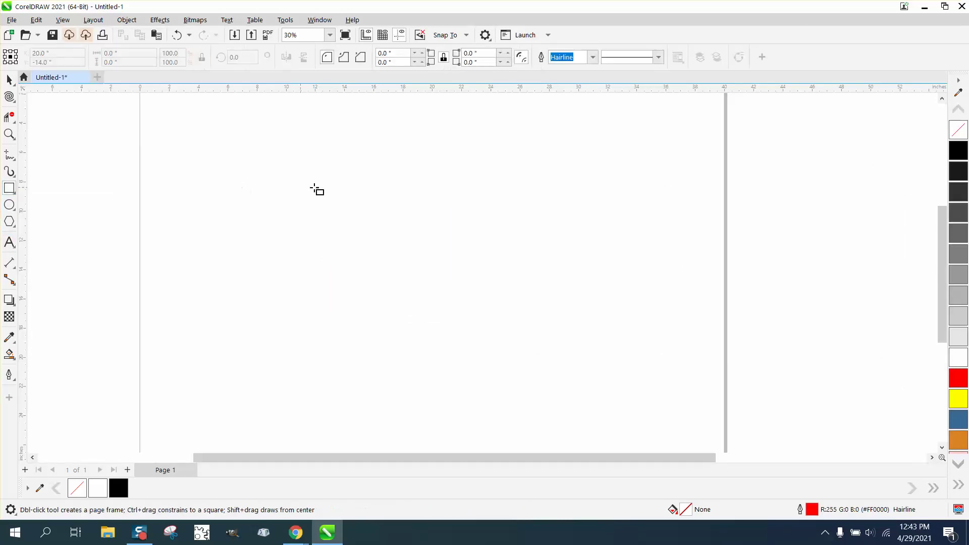
left_click_drag(405, 186, 305, 287)
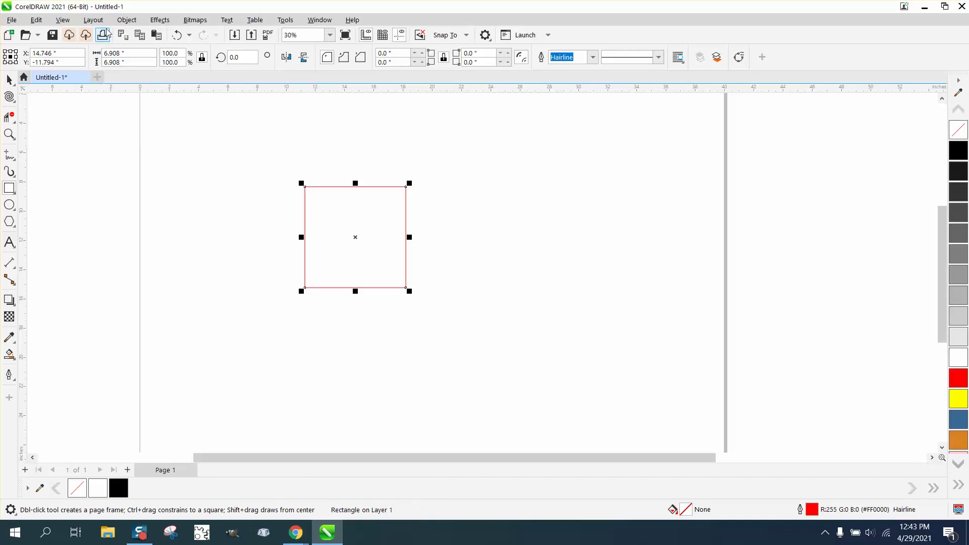
left_click(129, 22)
left_click(168, 322)
left_click(126, 21)
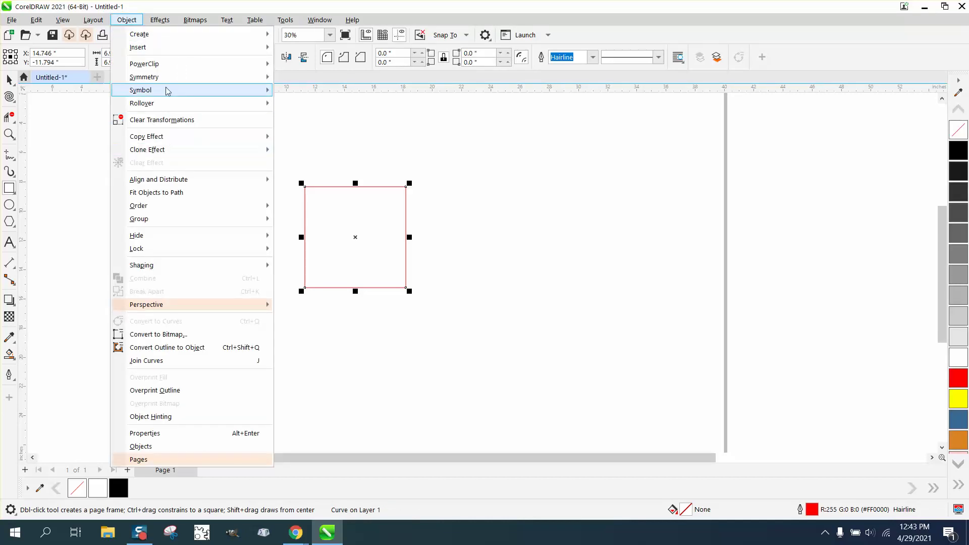
Create a new symmetry from the square and add a second mirror line.
mouse_move(168, 81)
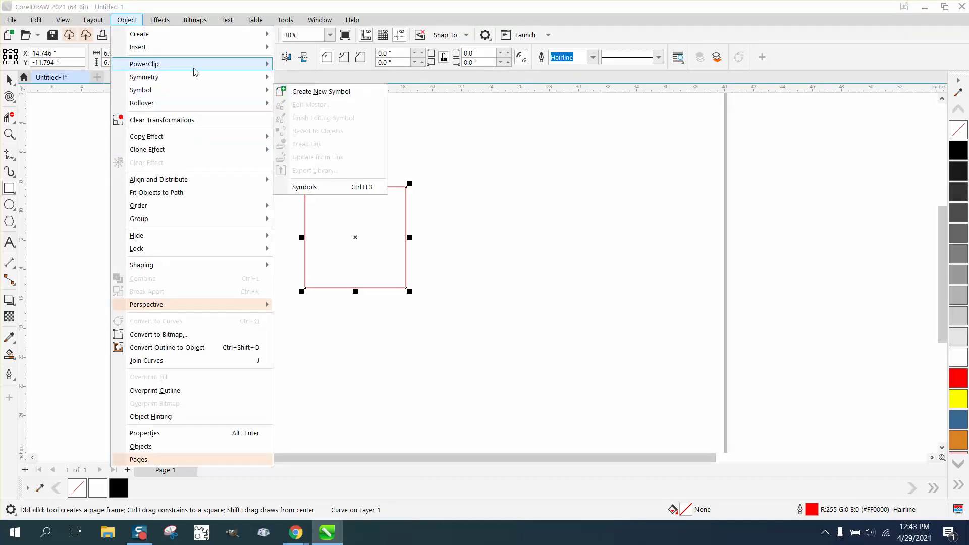
mouse_move(191, 69)
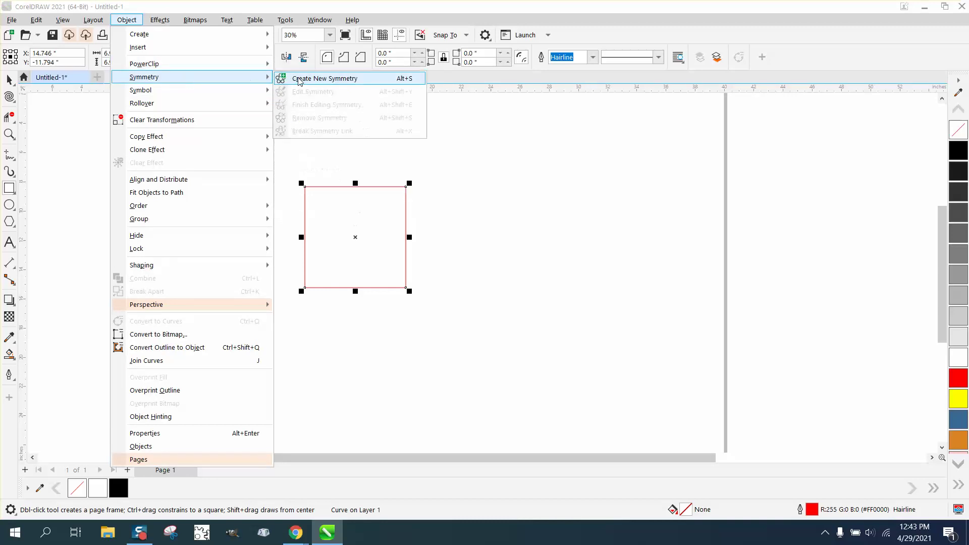
left_click(302, 78)
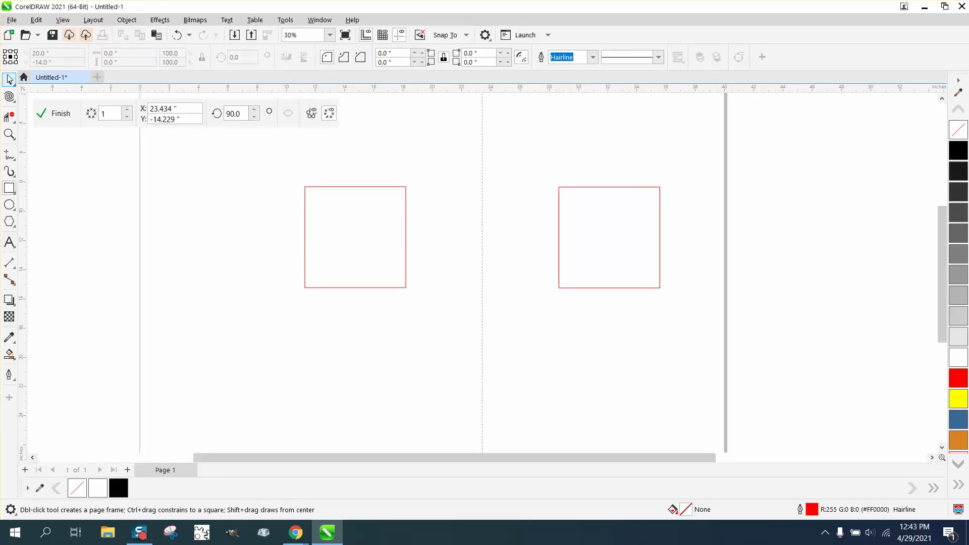
key("space")
left_click_drag(482, 183, 406, 190)
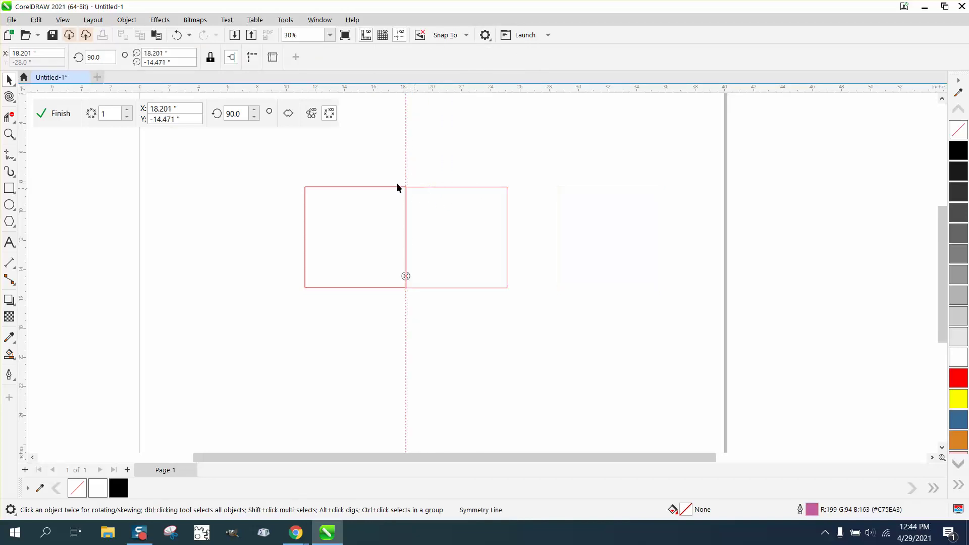
left_click(127, 110)
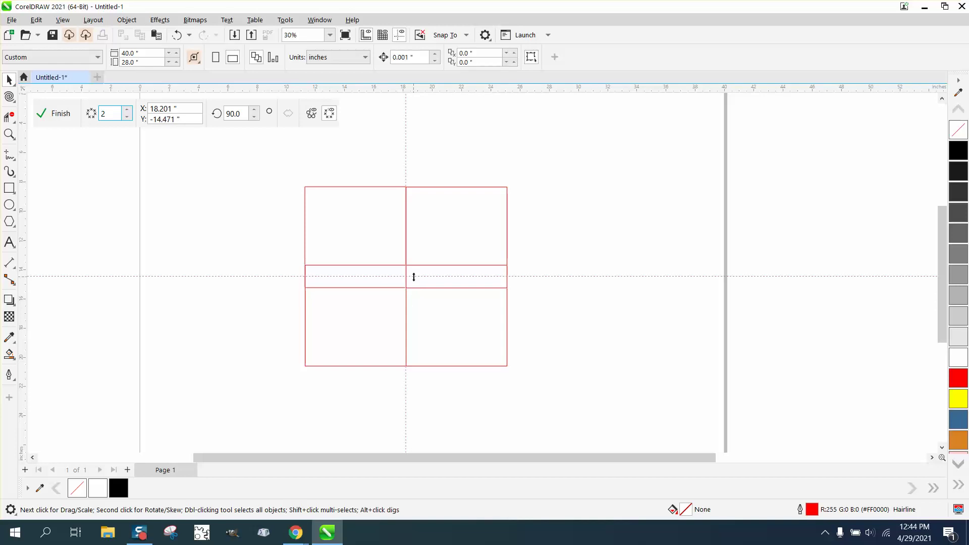
Position the mirror lines on the square's edges so all four copies touch.
left_click_drag(414, 277, 419, 314)
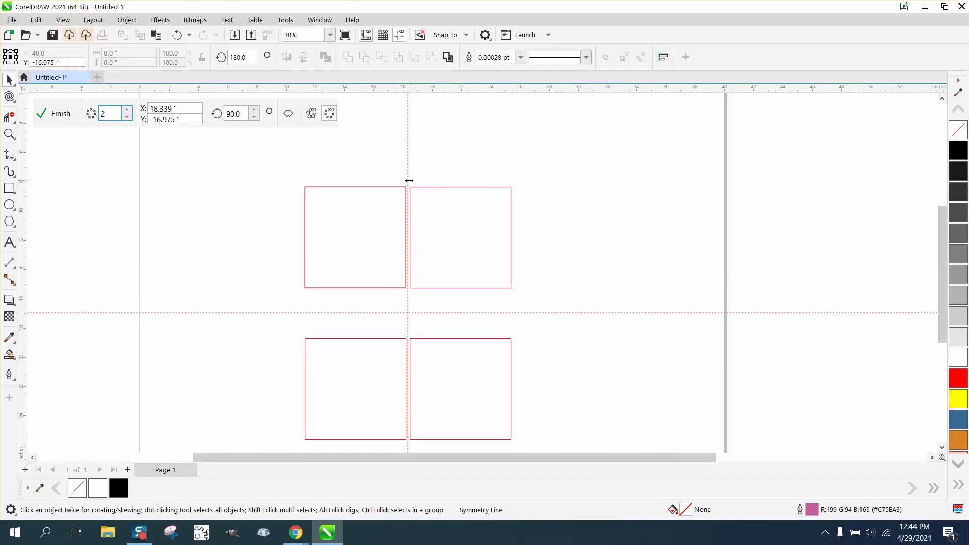
left_click_drag(409, 180, 404, 189)
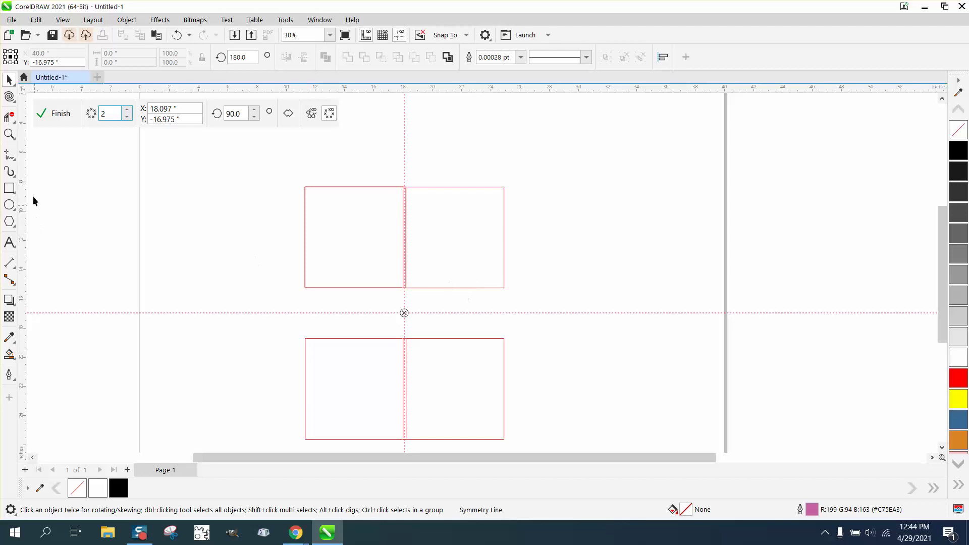
left_click(10, 134)
left_click(483, 238)
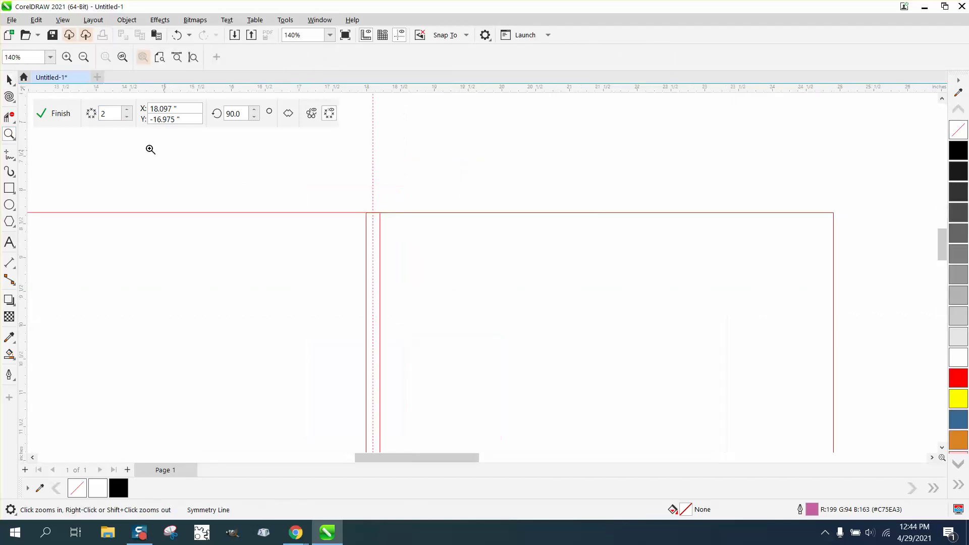
left_click(9, 79)
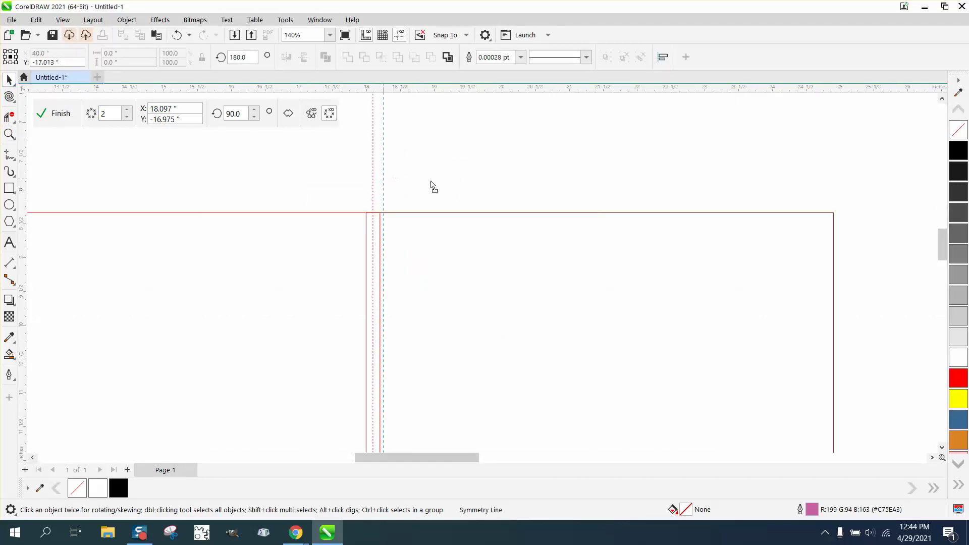
left_click_drag(444, 187, 380, 213)
scroll(370, 208, "down", 3)
scroll(371, 208, "down", 2)
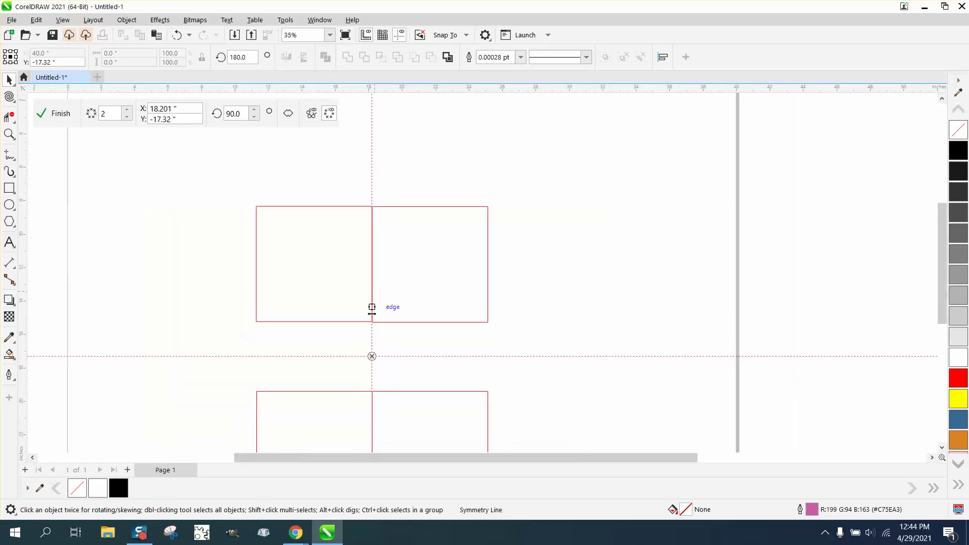
left_click_drag(390, 356, 394, 323)
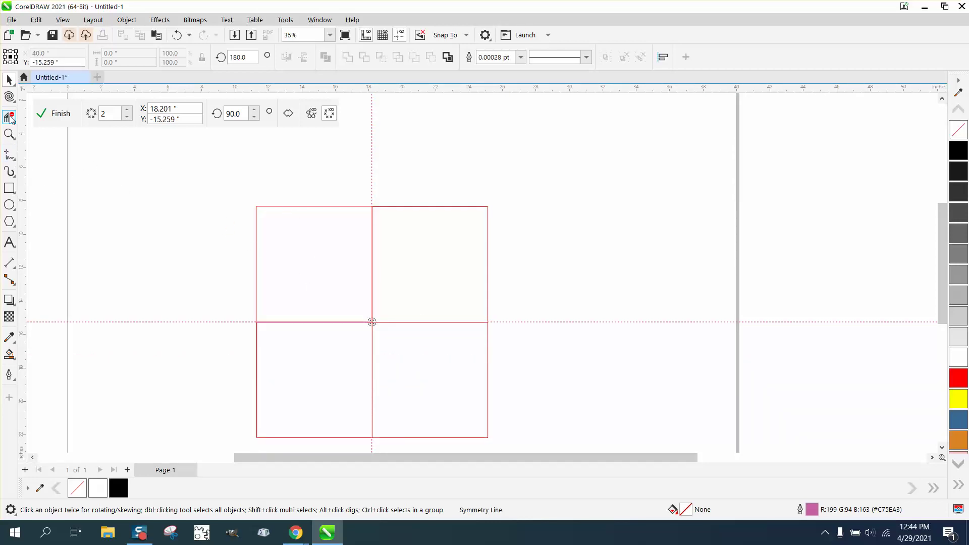
Twirl the top-left corner so the symmetry repeats the swirl on every corner.
left_click(10, 96)
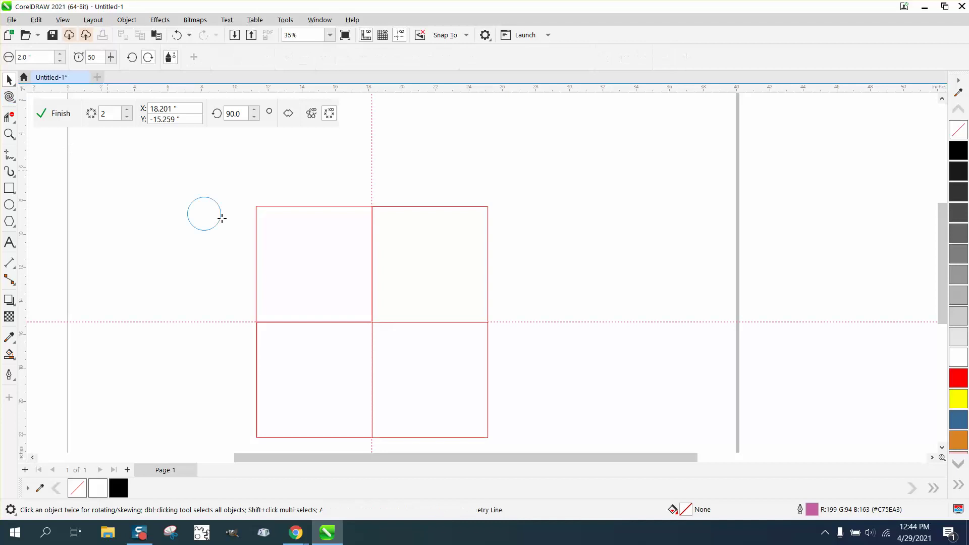
left_click(256, 206)
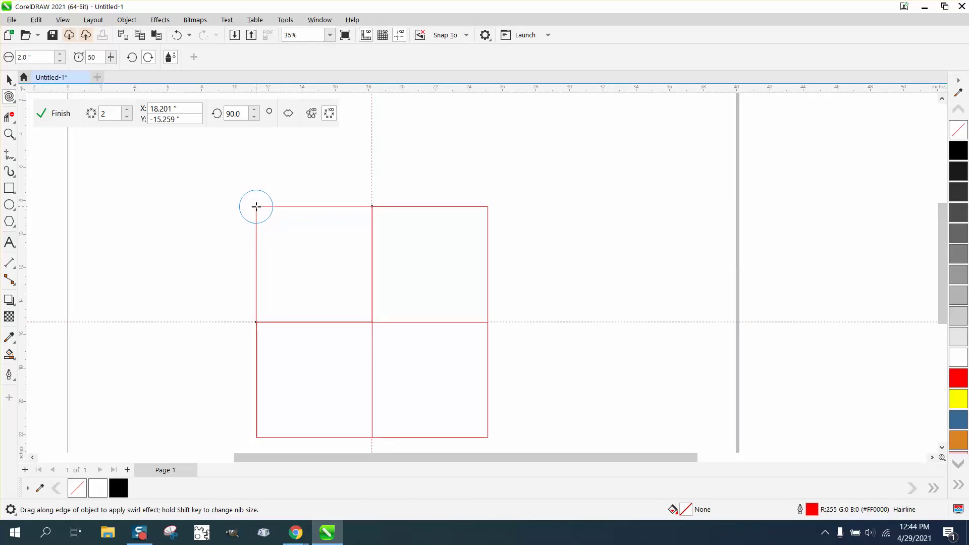
left_click_drag(257, 206, 255, 206)
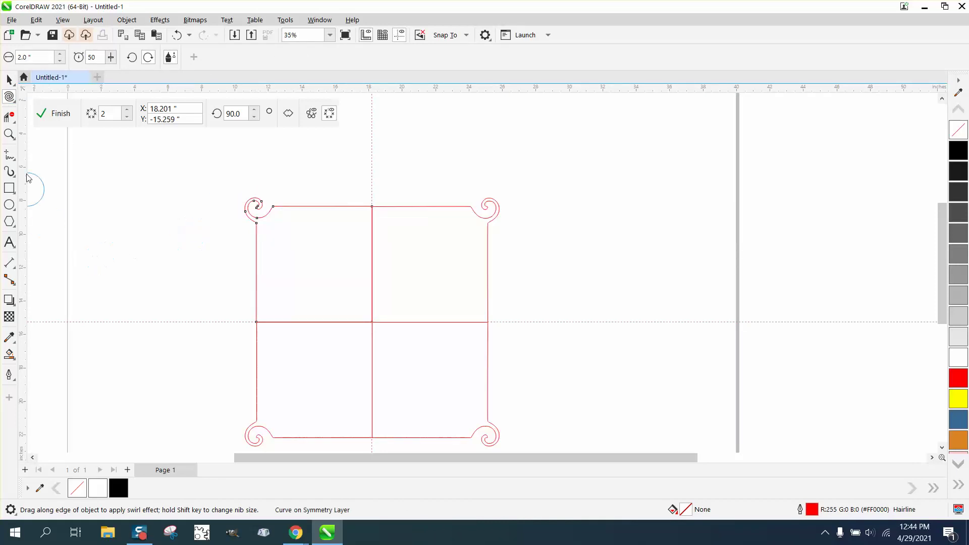
Try trimming inner segments with Virtual Segment Delete, then undo both trims.
left_click(12, 119)
left_click_drag(342, 284, 405, 348)
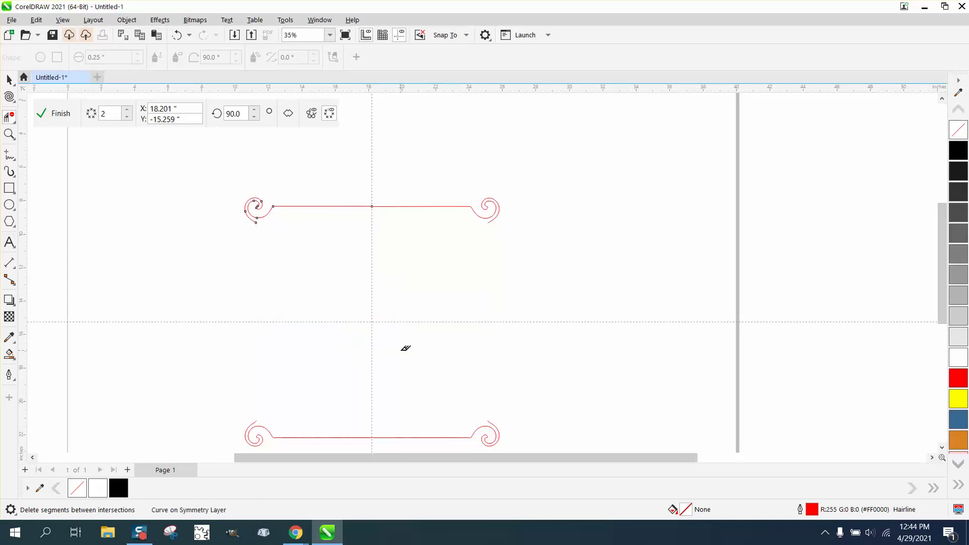
left_click(178, 34)
left_click_drag(327, 327, 330, 331)
left_click(174, 36)
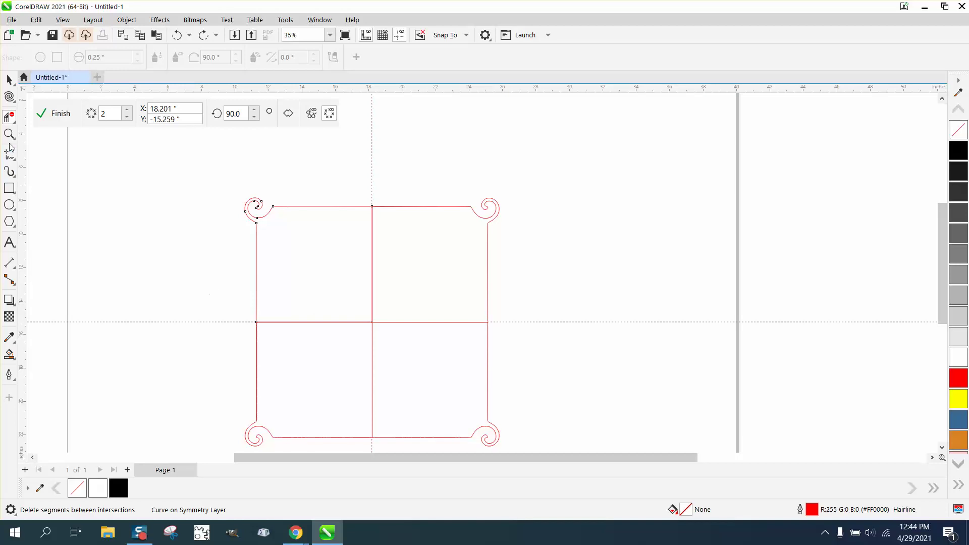
scroll(215, 181, "down", 1)
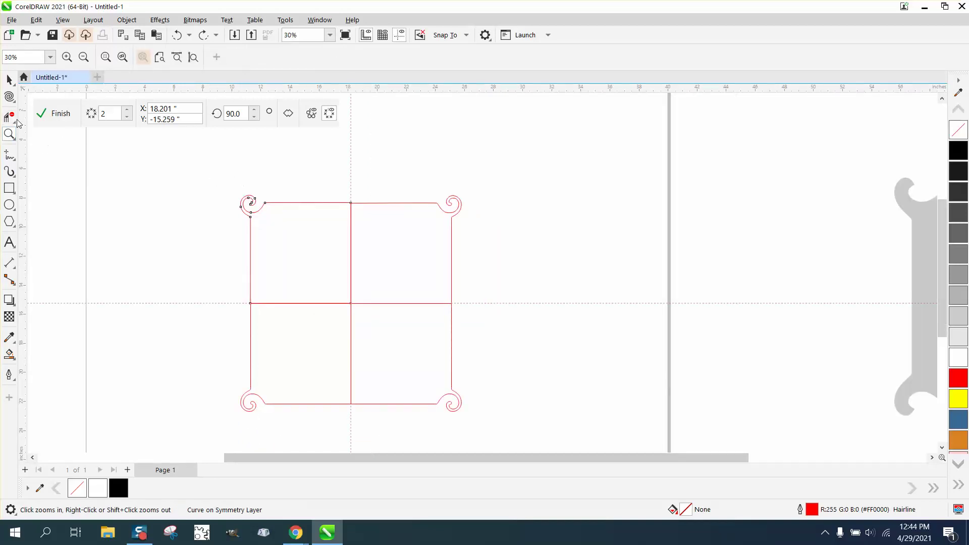
Finish the symmetry, break its link, and zoom in on the joins.
left_click(9, 79)
left_click(59, 118)
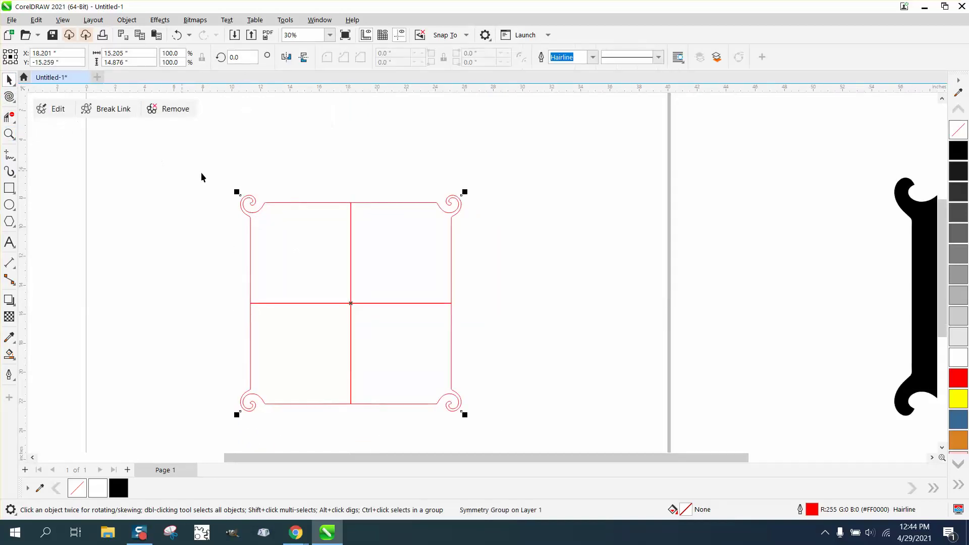
left_click(120, 110)
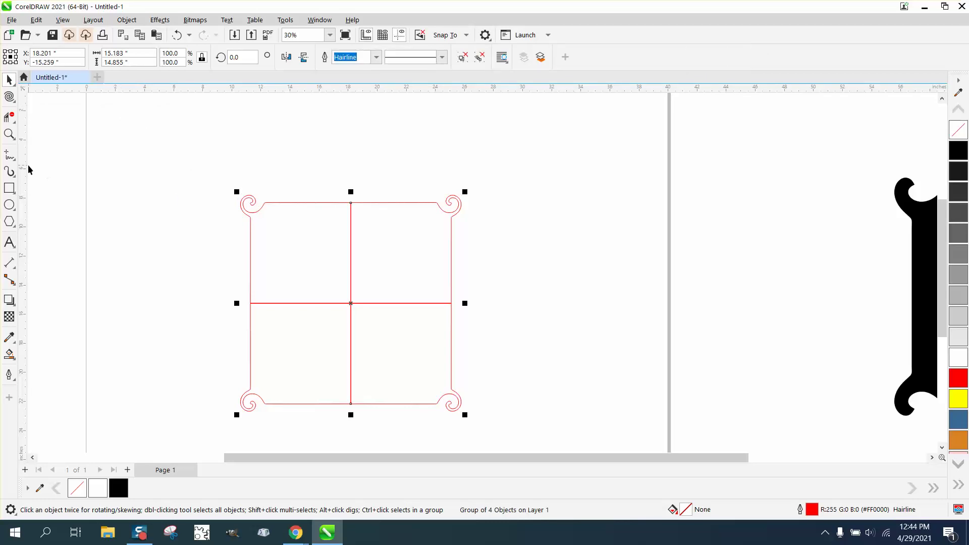
left_click(9, 134)
left_click(314, 326)
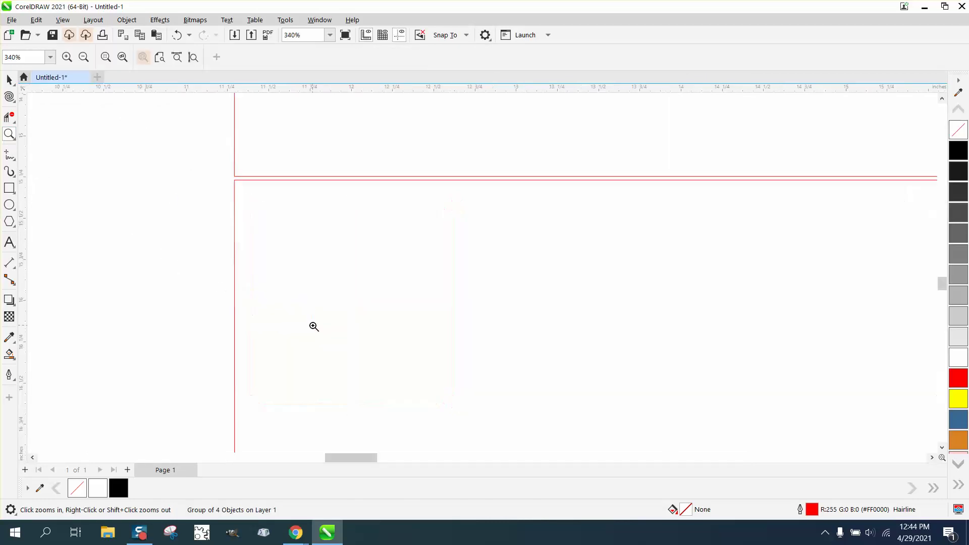
scroll(238, 210, "down", 5)
scroll(282, 209, "down", 1)
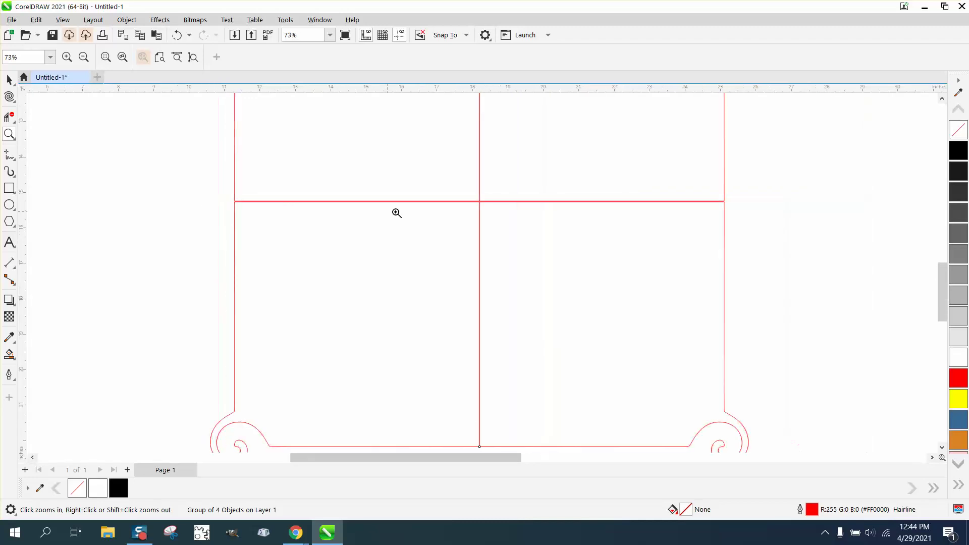
scroll(112, 200, "down", 1)
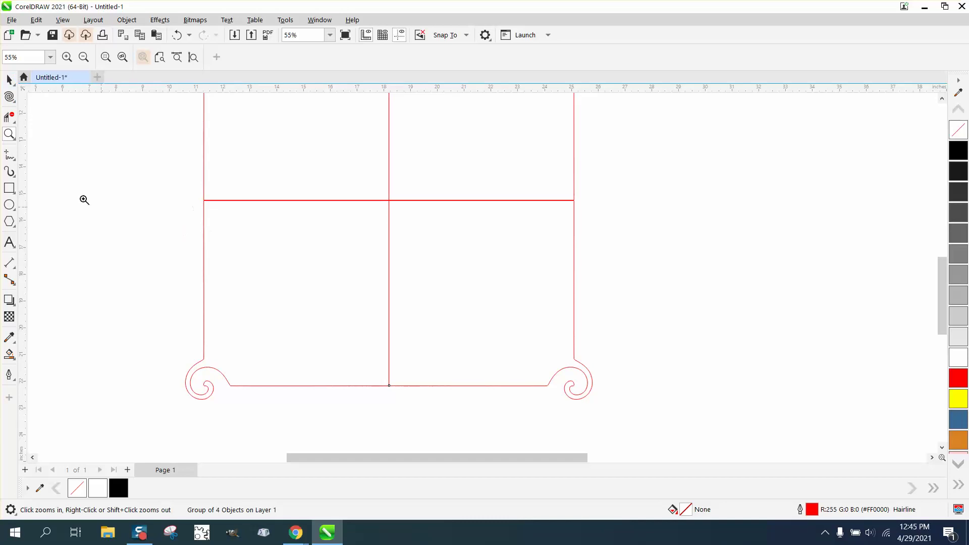
Ungroup the four swirl pieces via Object > Group > Ungroup.
left_click(10, 79)
left_click(254, 251)
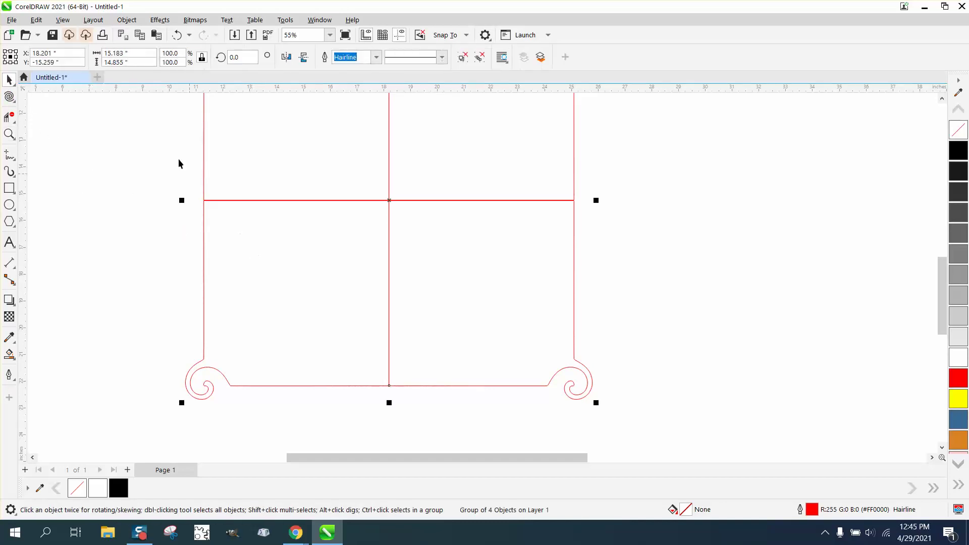
left_click(127, 19)
mouse_move(162, 226)
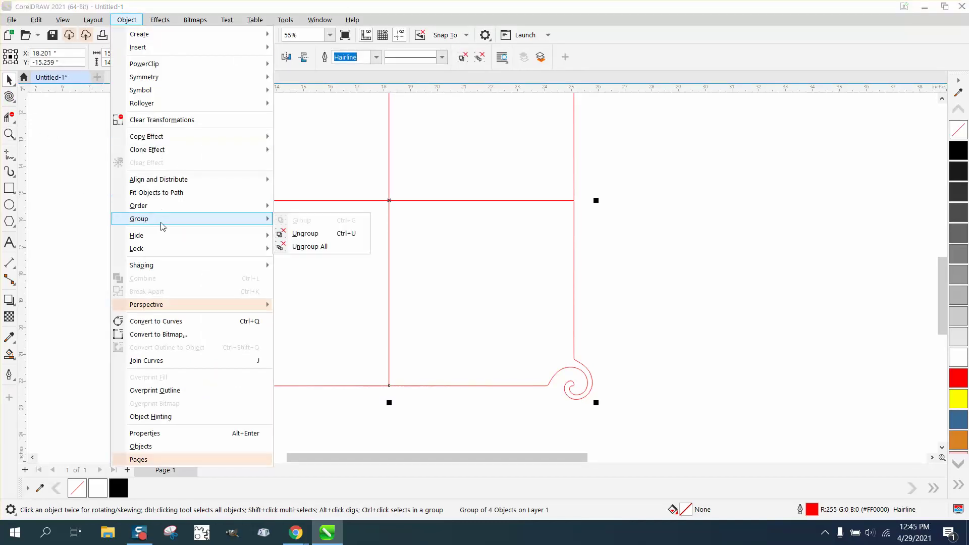
left_click(303, 234)
Snap the lower-left piece into place and place a mirrored copy at the lower-right corner.
left_click(696, 256)
left_click_drag(309, 256, 308, 307)
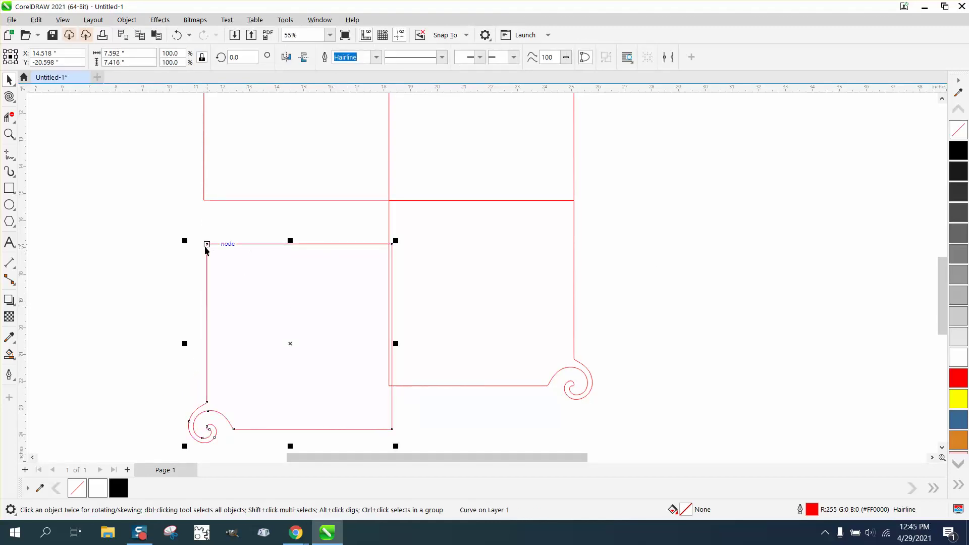
left_click_drag(207, 244, 203, 200)
left_click_drag(476, 237, 506, 303)
left_click_drag(577, 252, 573, 204)
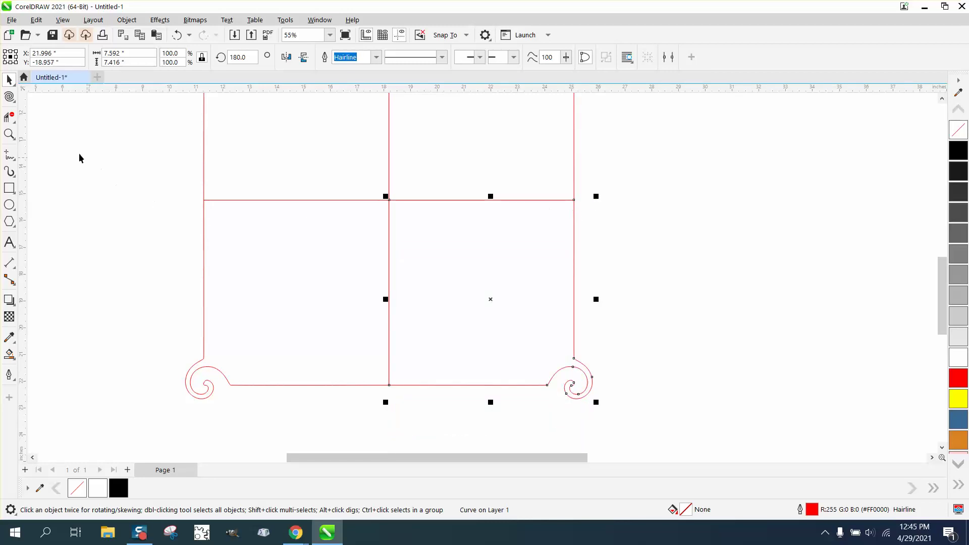
Trim away the inner crossing lines with Virtual Segment Delete.
left_click(9, 117)
left_click_drag(325, 158, 440, 259)
scroll(421, 273, "down", 2)
scroll(421, 272, "down", 1)
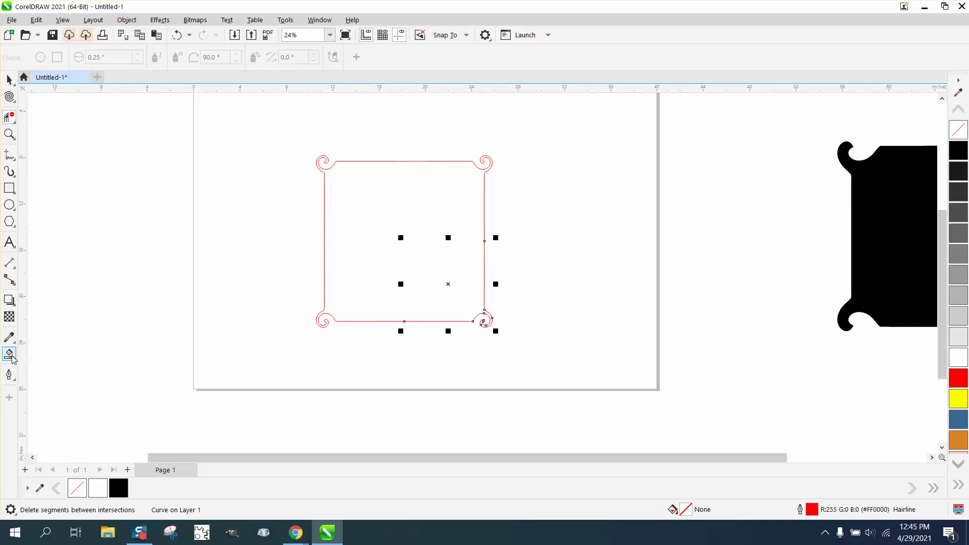
Smart Fill the swirl-cornered square solid black and move it right, beside the red outline.
left_click(9, 355)
left_click(410, 264)
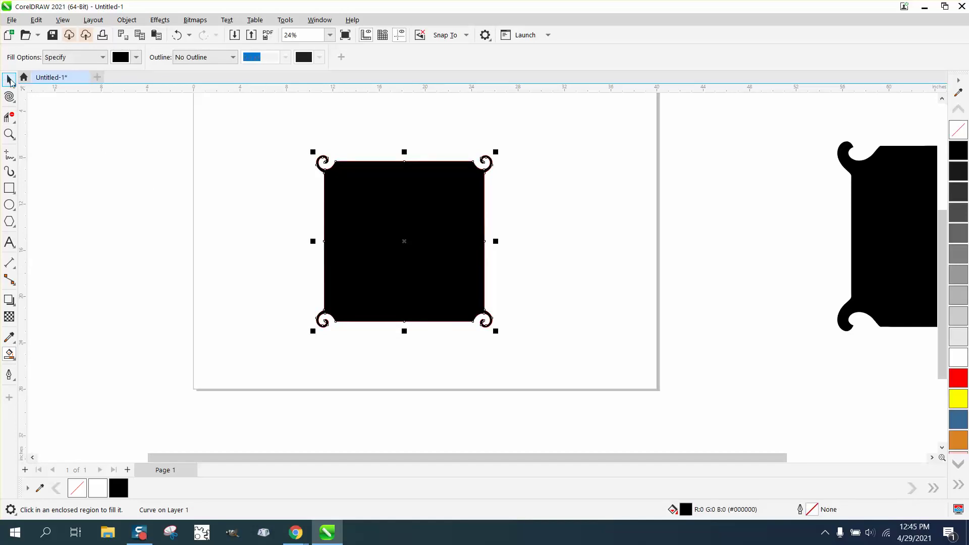
left_click(7, 81)
left_click_drag(391, 229, 601, 232)
scroll(346, 252, "down", 5)
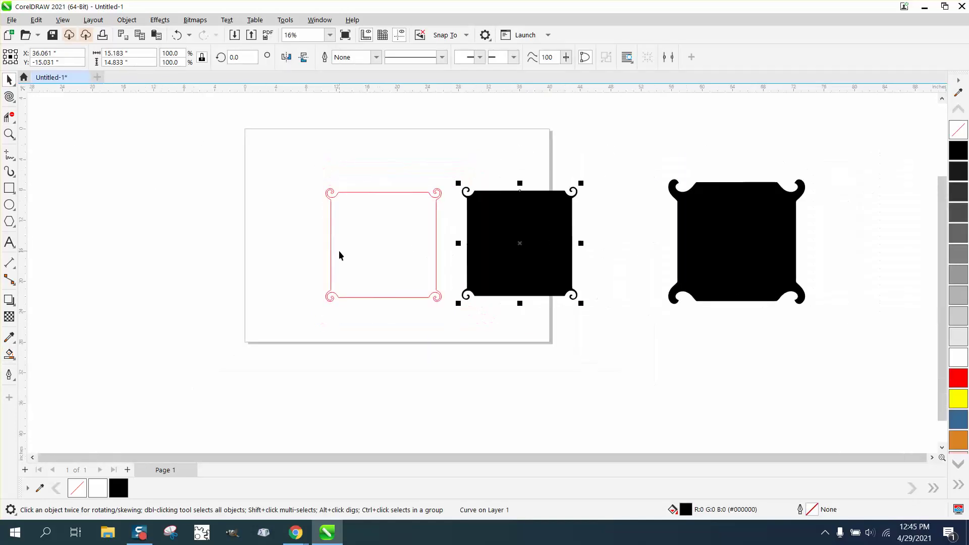